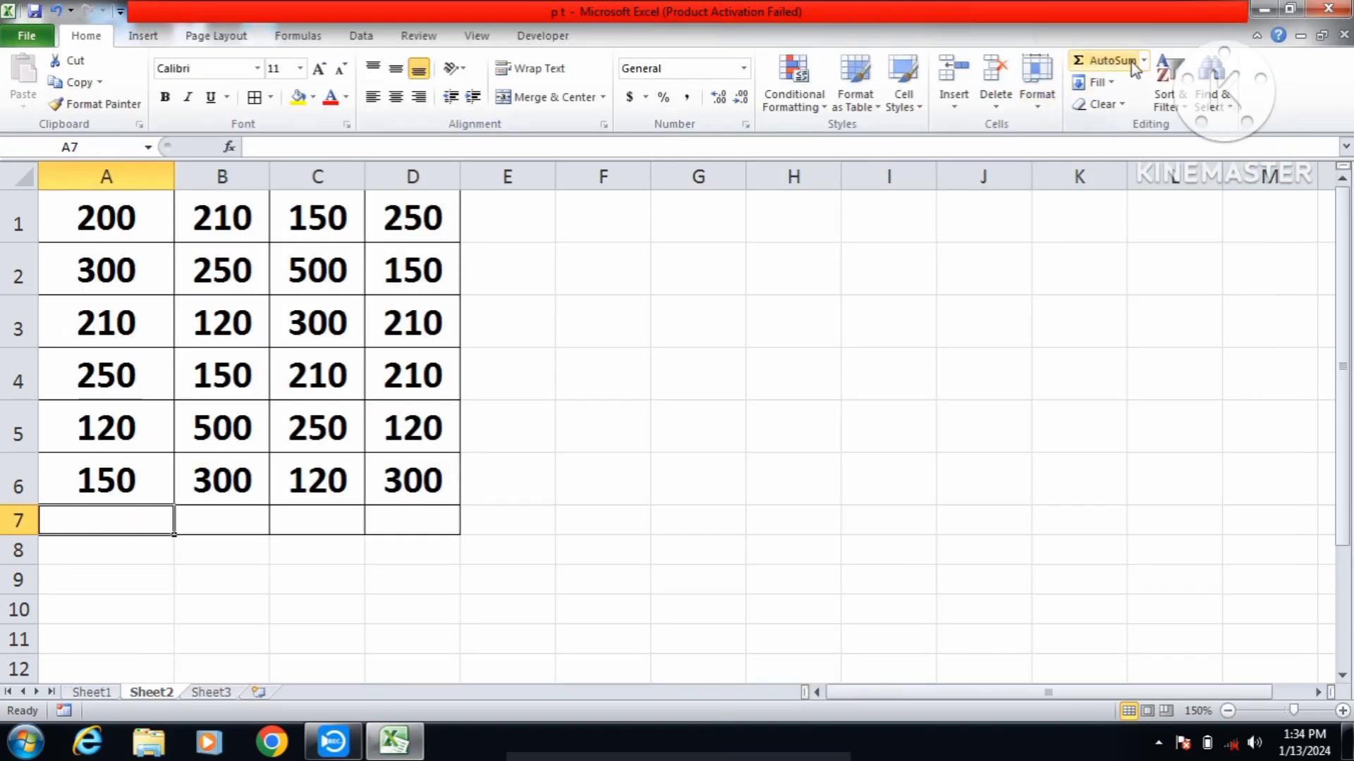
Show the AutoSum list of Sum, Average, Count Numbers, Max and Min above the table.
left_click(1145, 61)
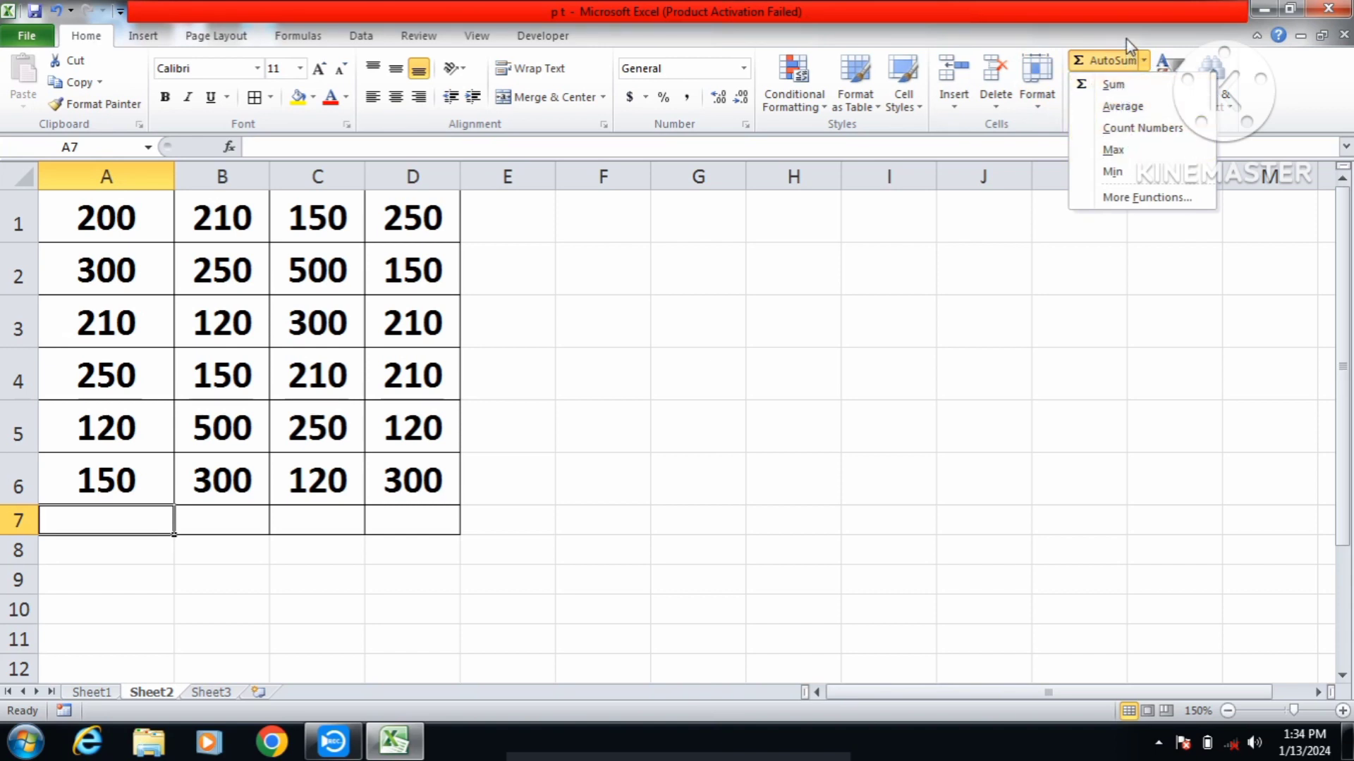
left_click(1135, 61)
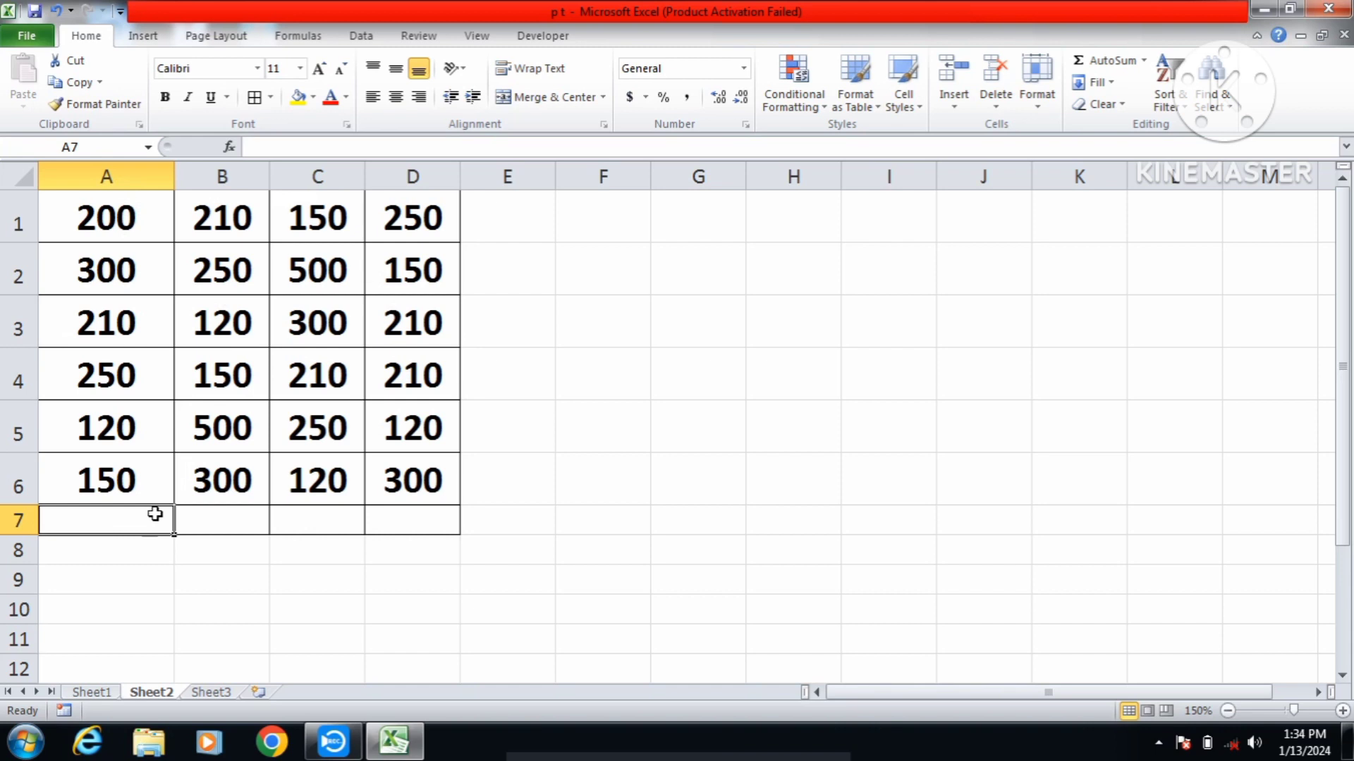
left_click(1144, 63)
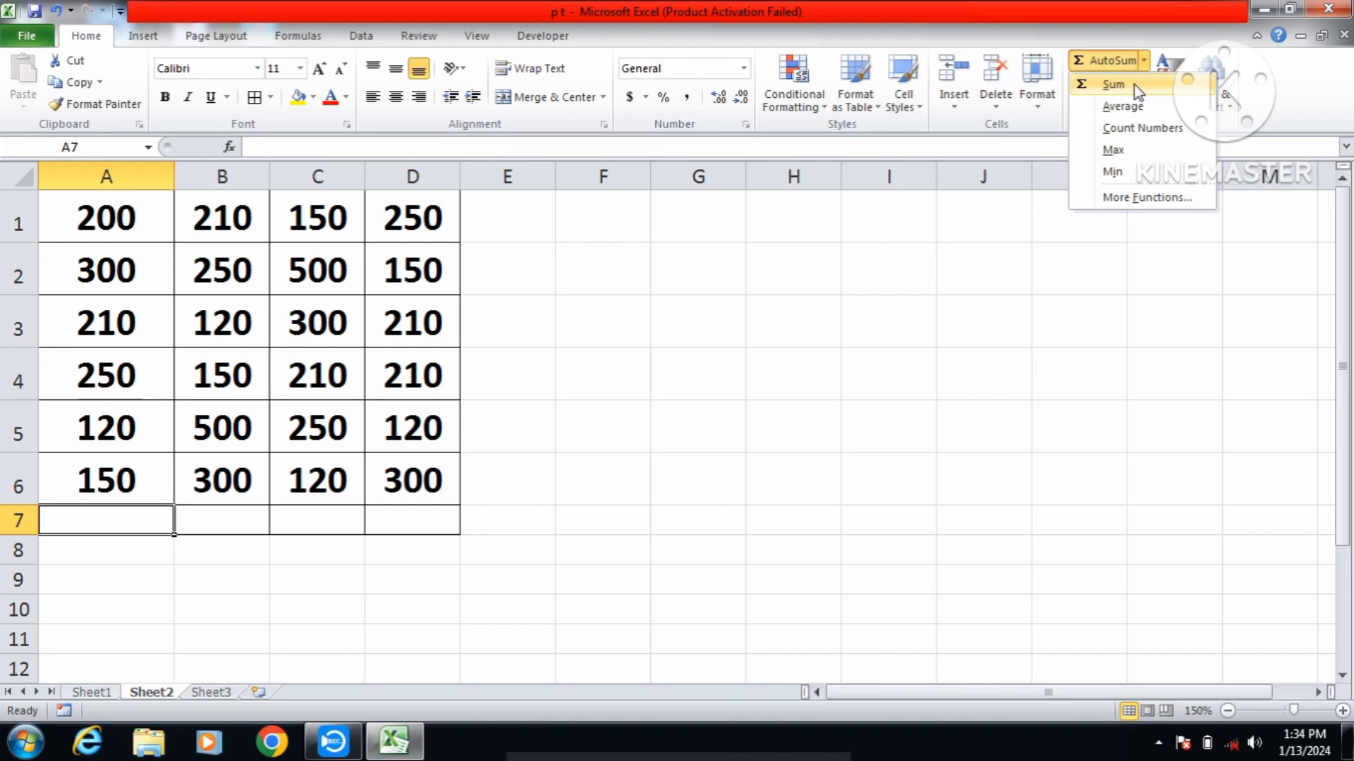
Insert =SUM(A1:A6) into A7 with AutoSum, giving a total of 1230.
left_click(1114, 85)
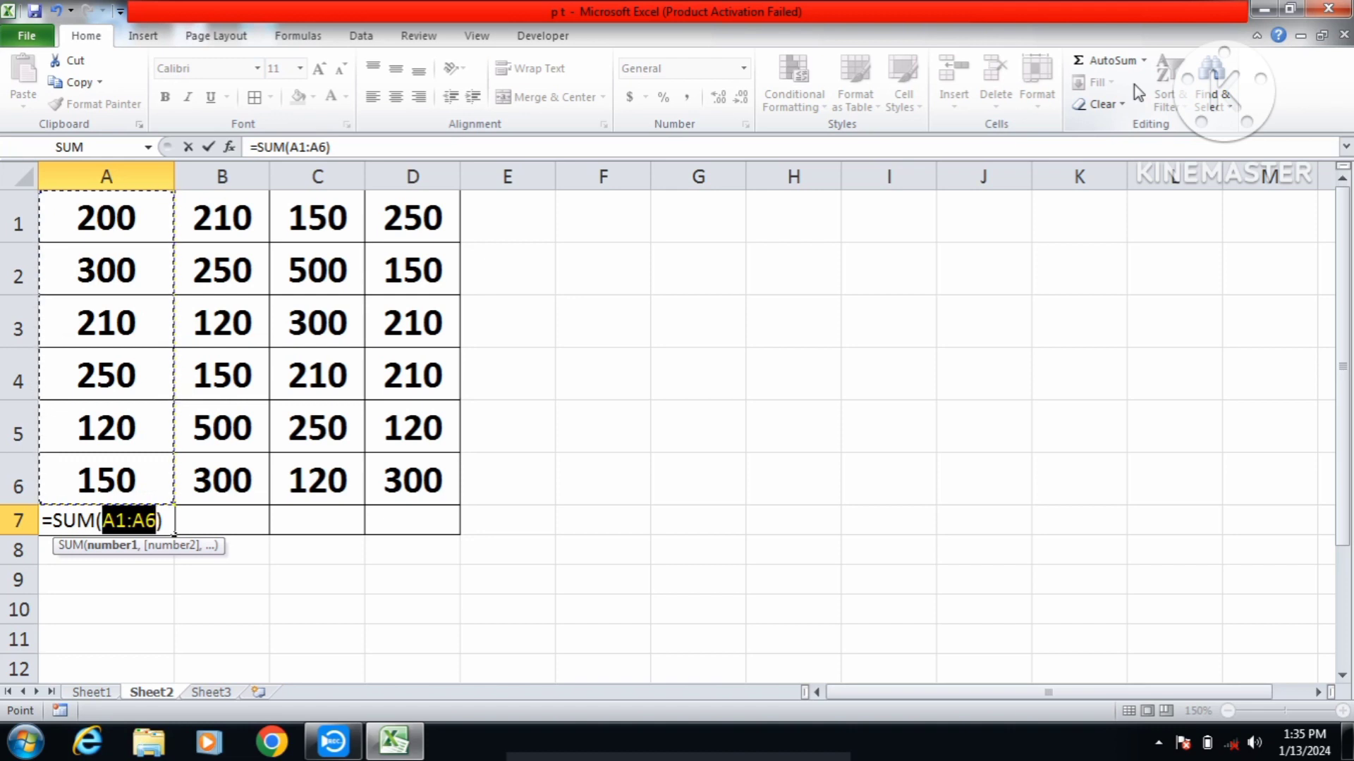
key("Return")
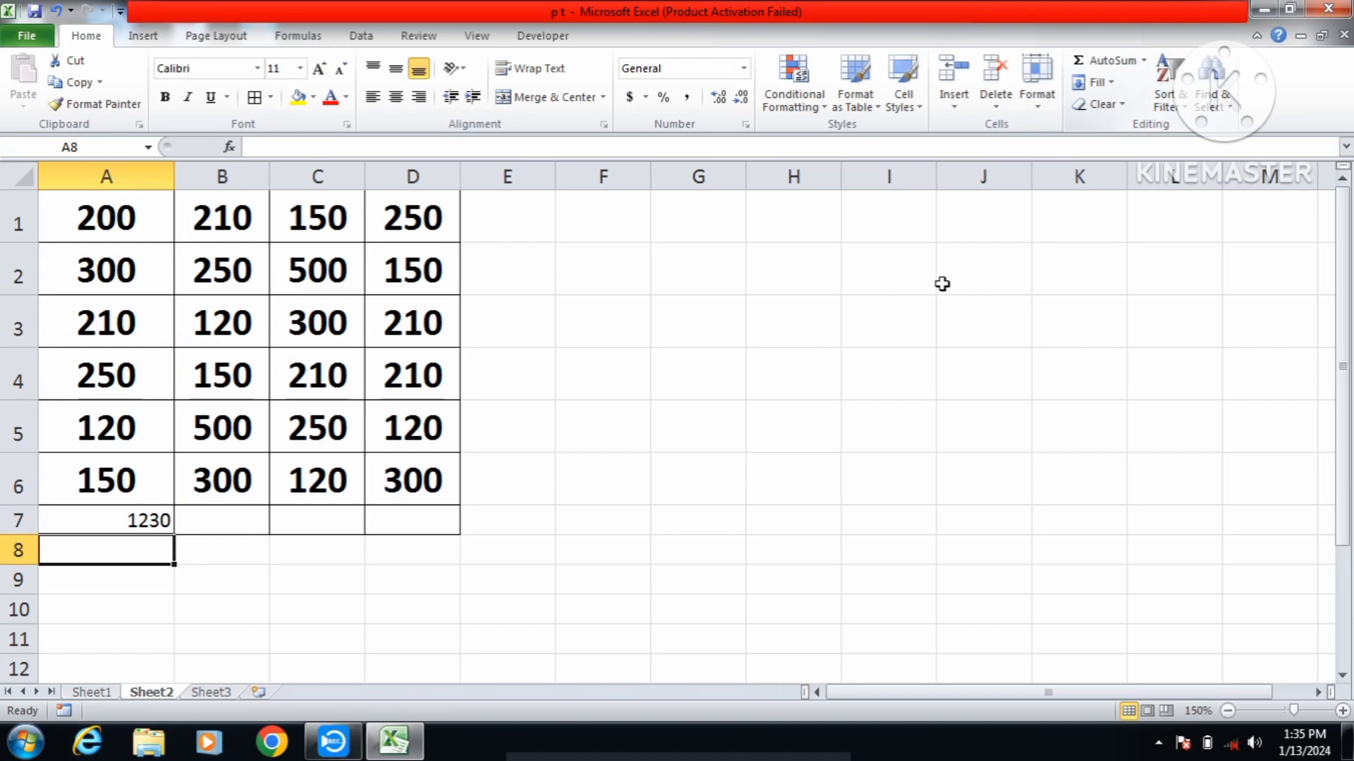
left_click(152, 520)
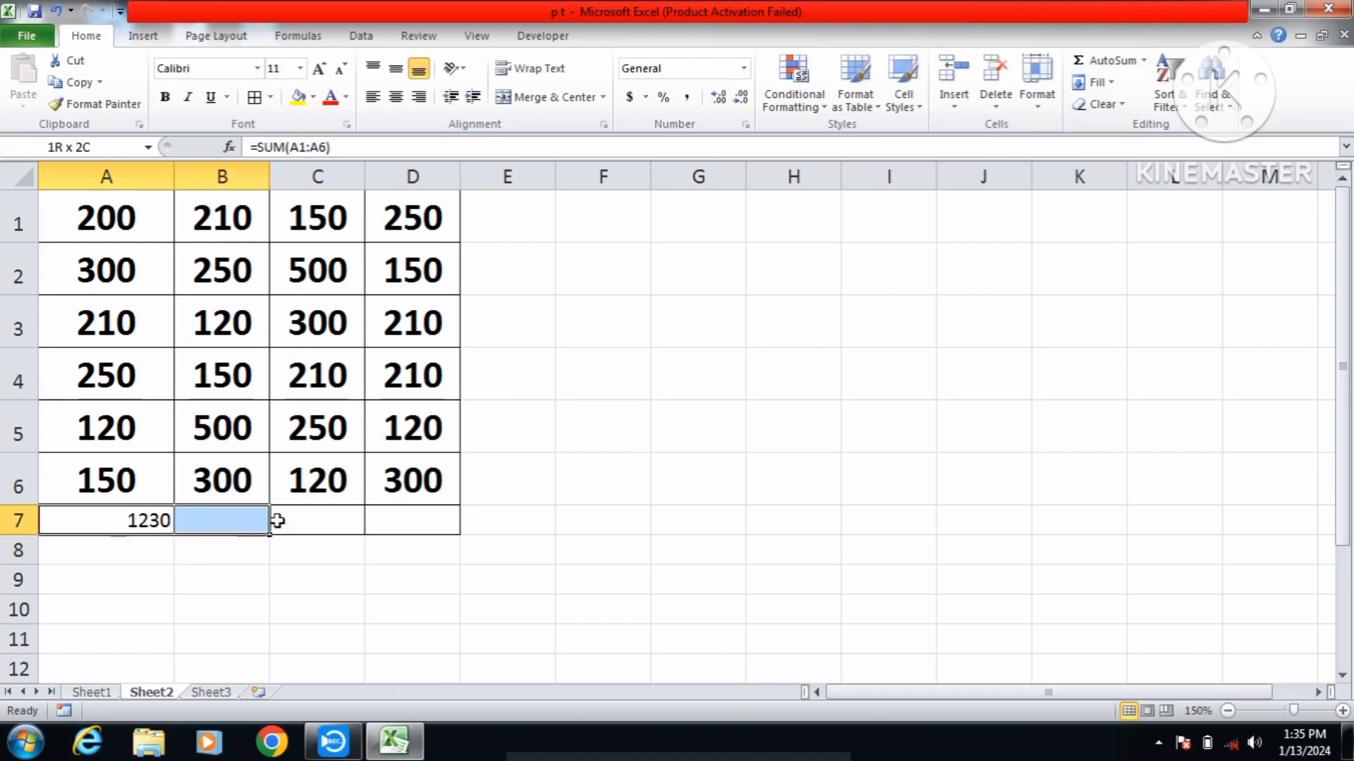
Format row 7 (A7:D7) bold, 14-point, middle-aligned and centred.
left_click_drag(120, 525, 414, 521)
left_click(166, 99)
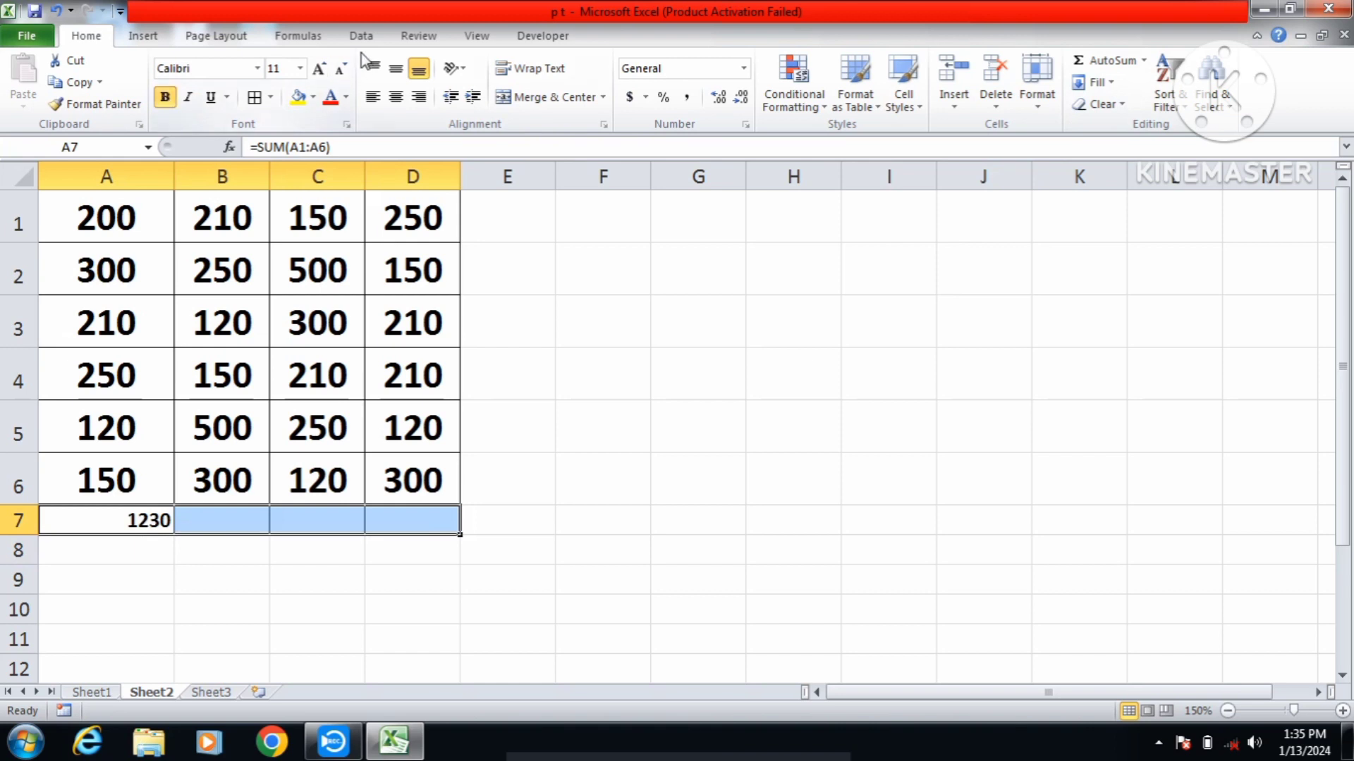
left_click(318, 69)
left_click(319, 69)
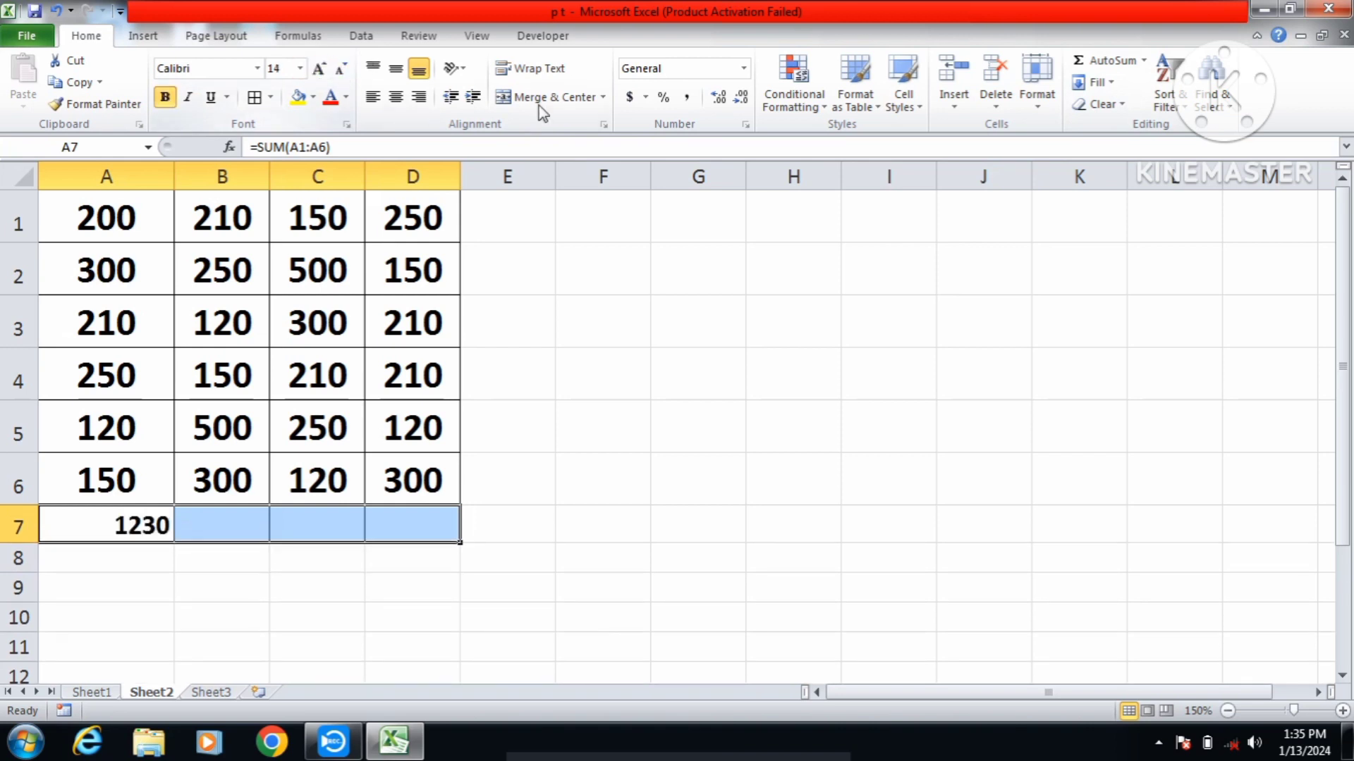
left_click(395, 97)
left_click(395, 68)
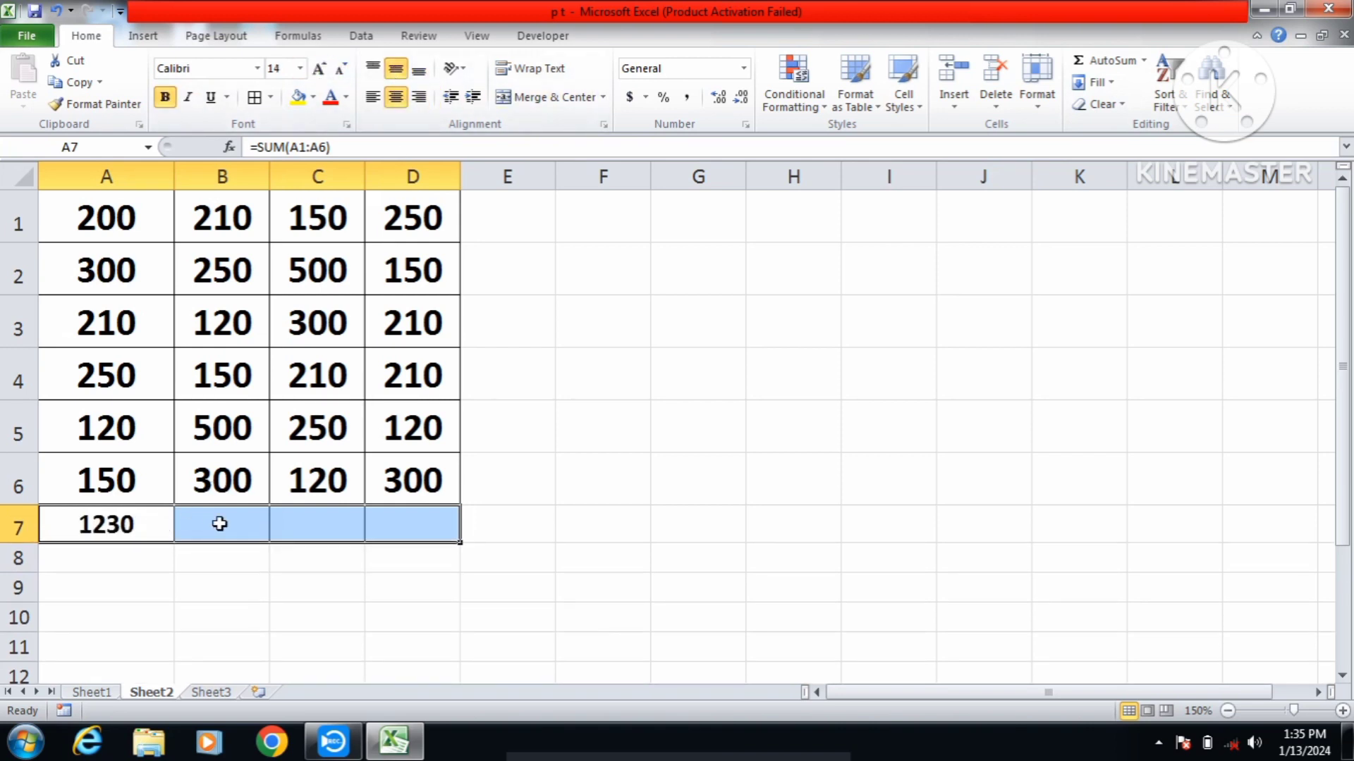
left_click(218, 523)
left_click(1138, 61)
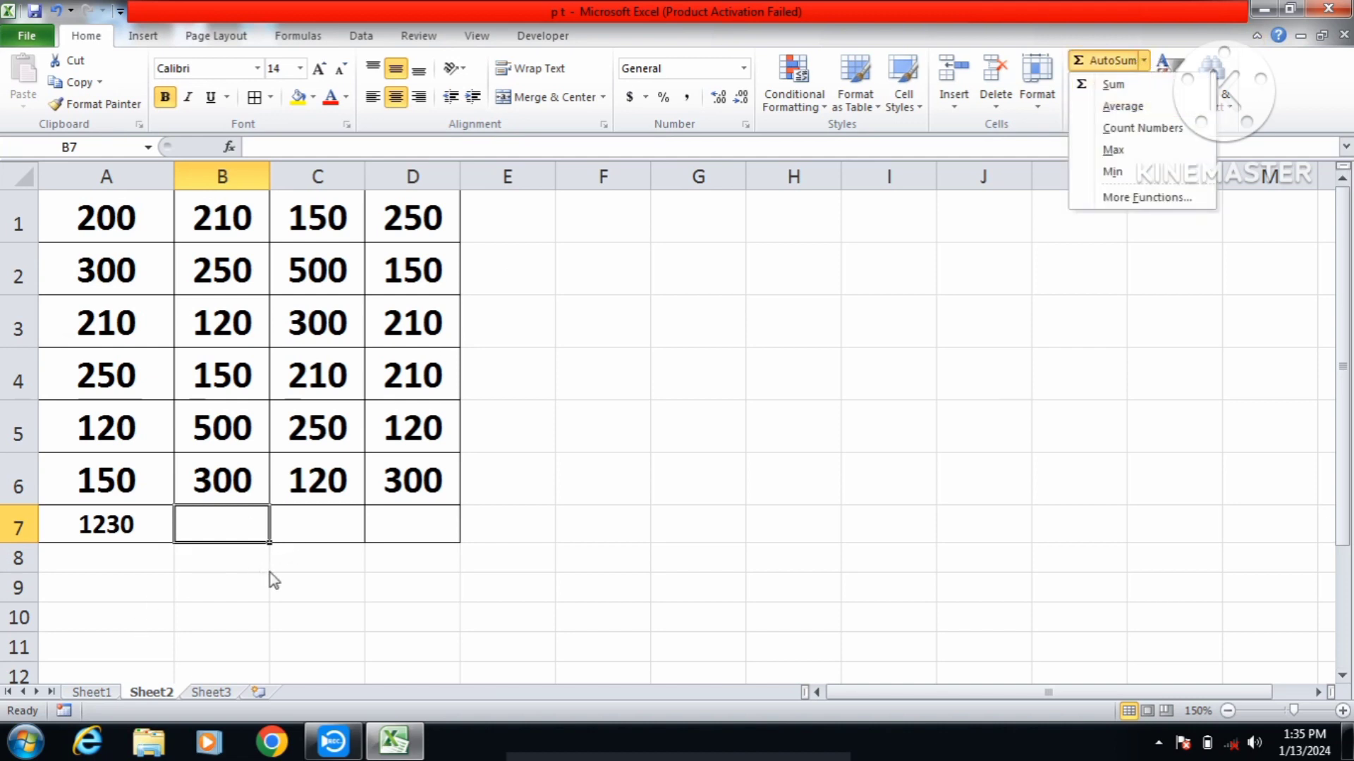
Enter =AVERAGE(A1:A6) in A8, replacing the suggested A1:A7 range, to show 205.
left_click(183, 502)
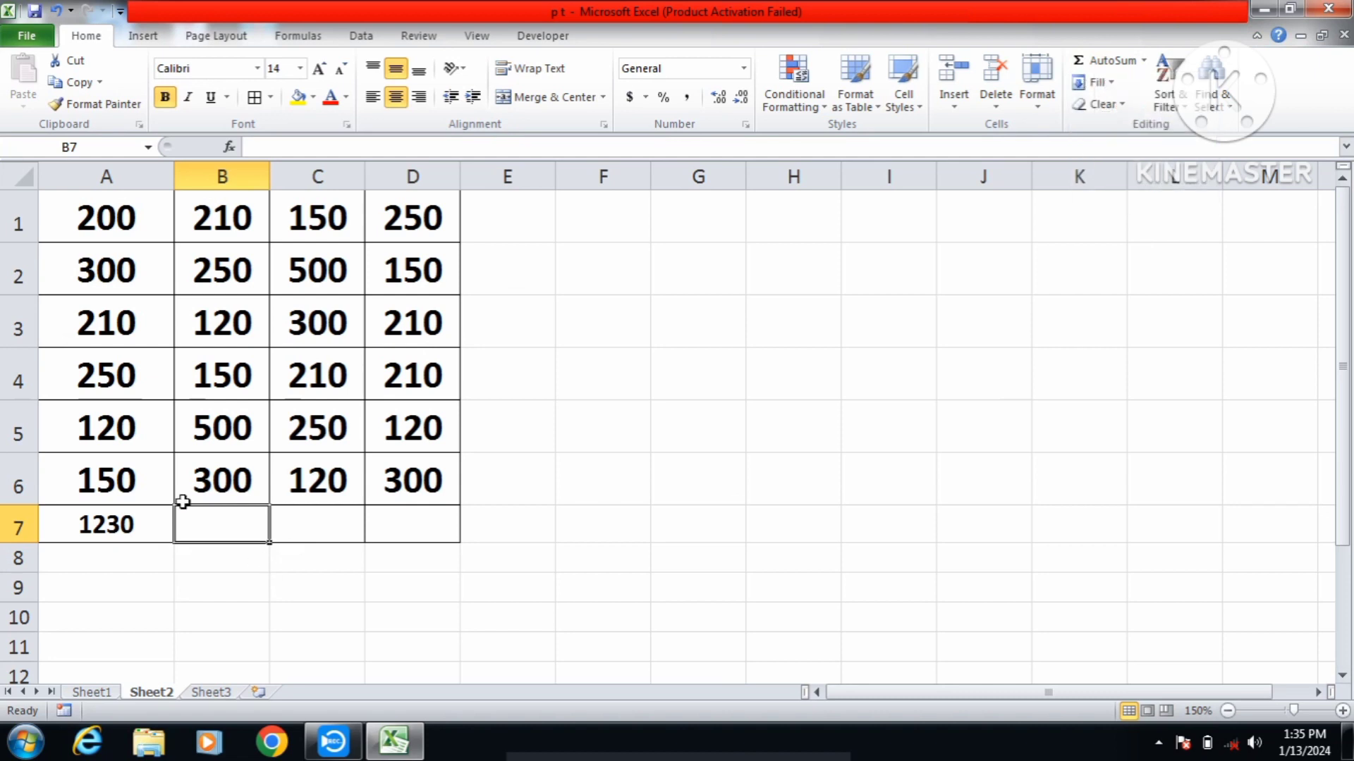
left_click(111, 527)
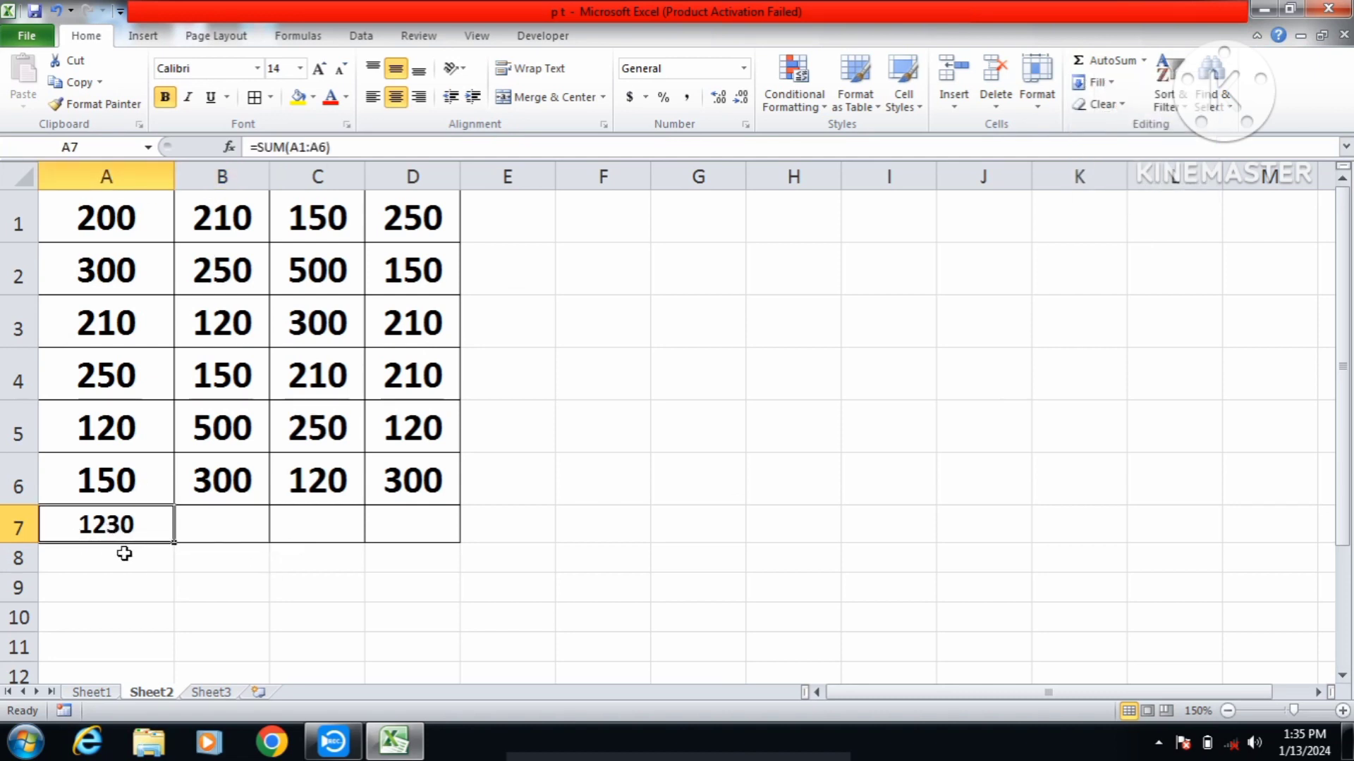
left_click(125, 555)
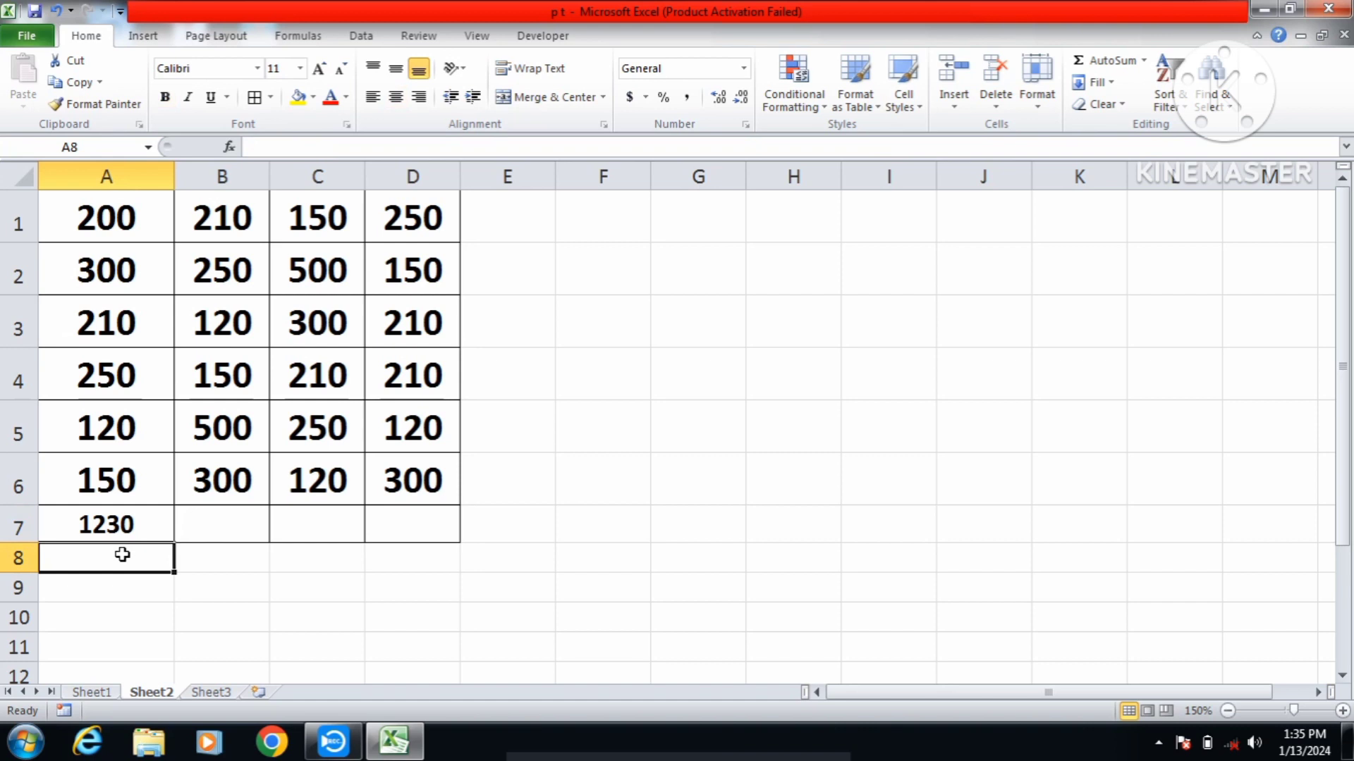
left_click(1145, 62)
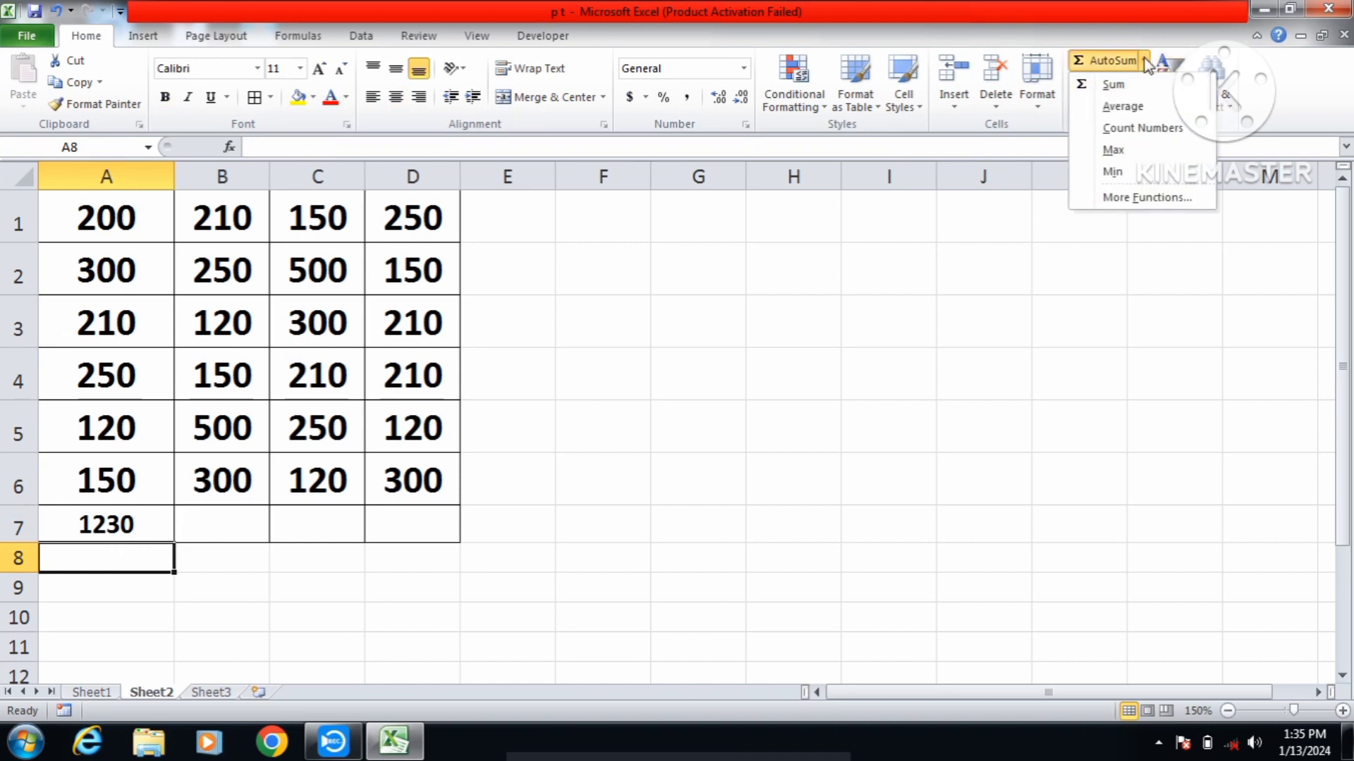
left_click(1123, 106)
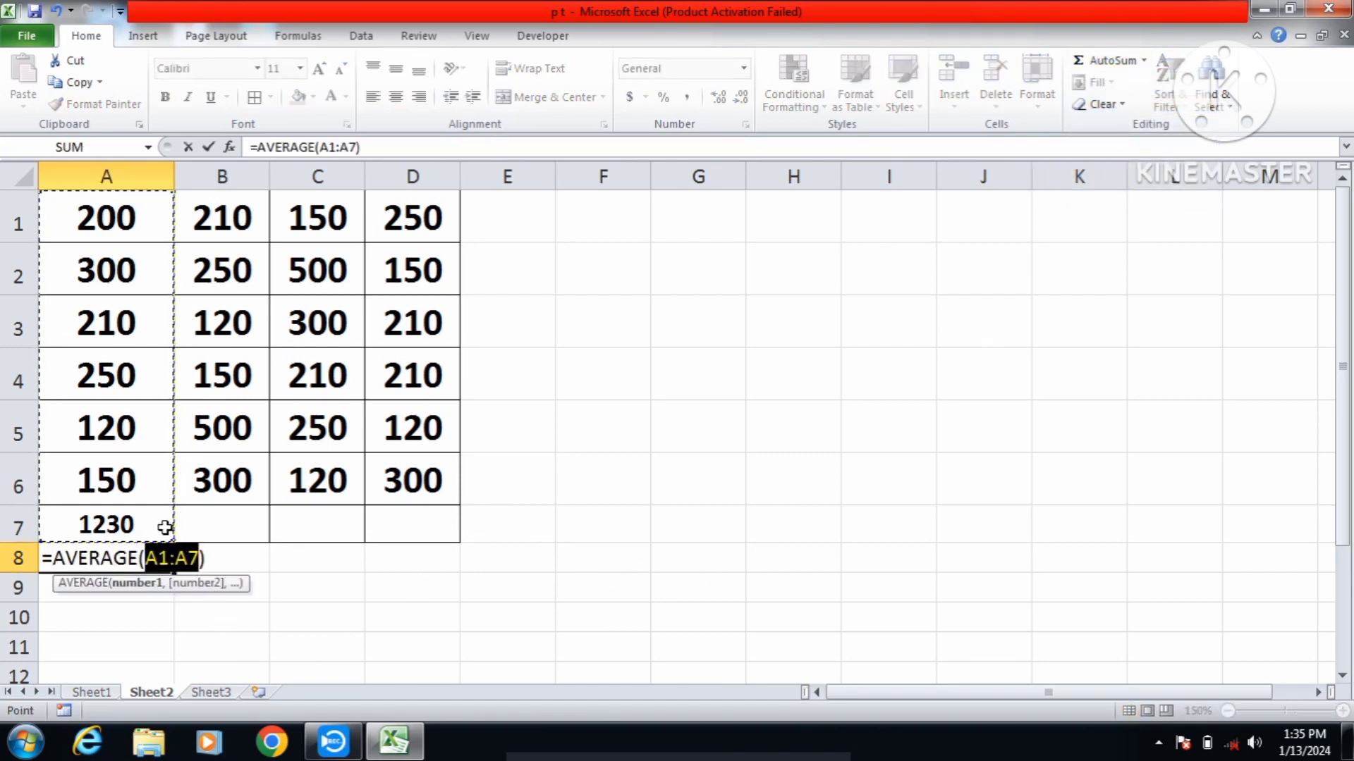
key("BackSpace")
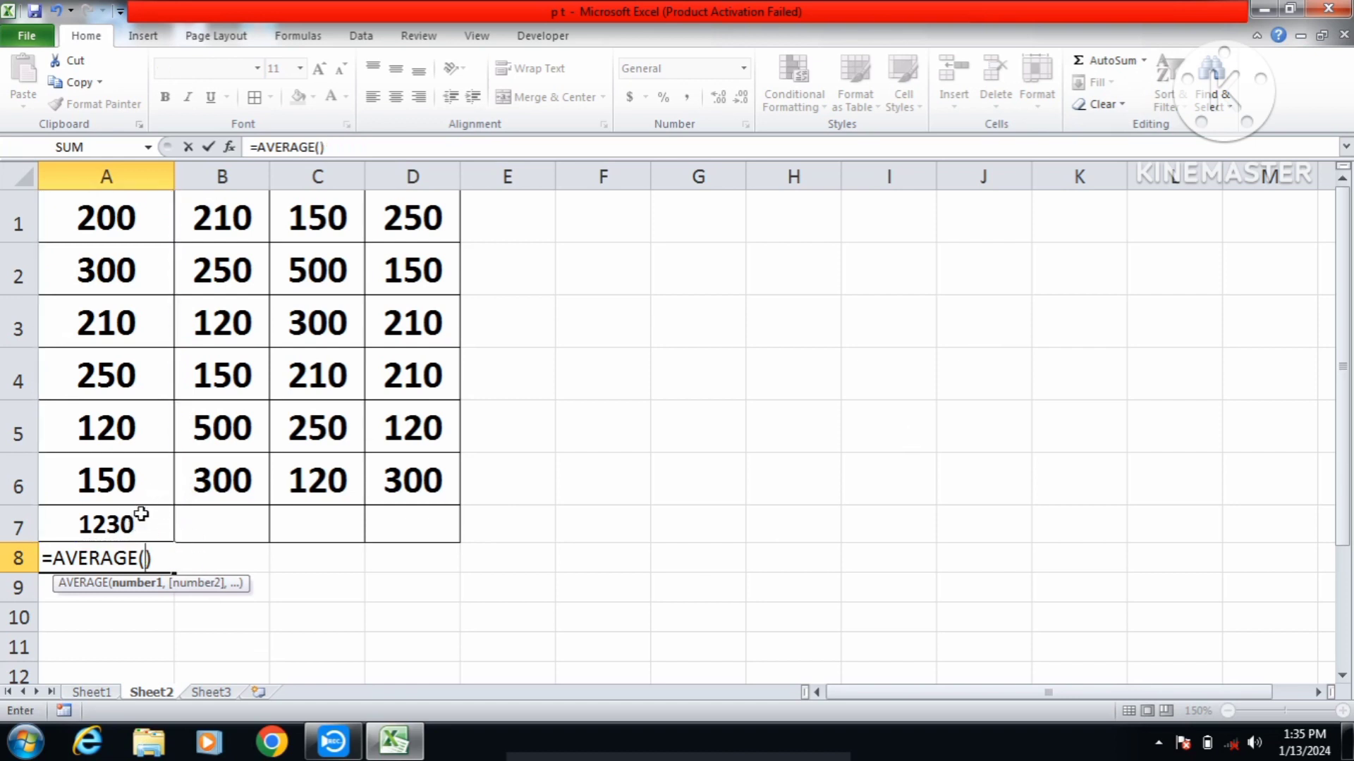
left_click(141, 225)
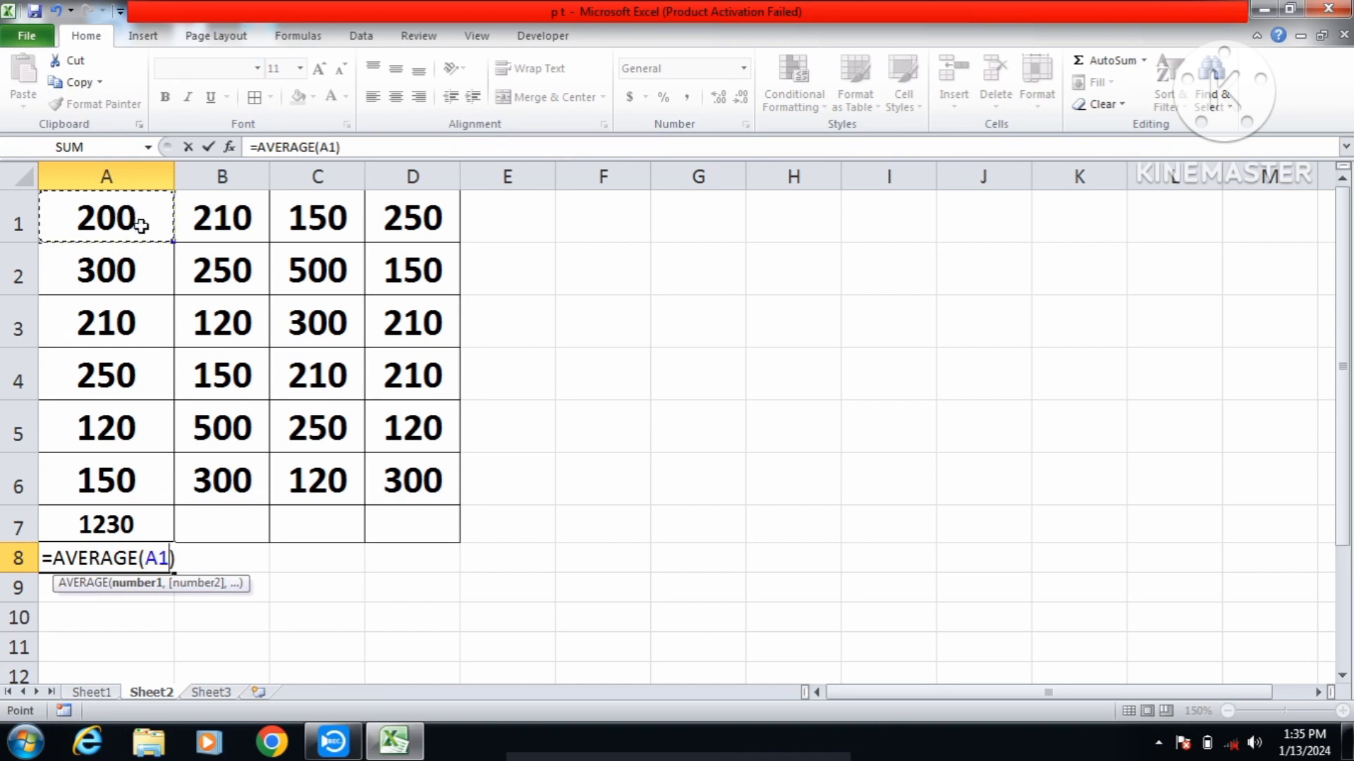
left_click_drag(141, 225, 152, 486)
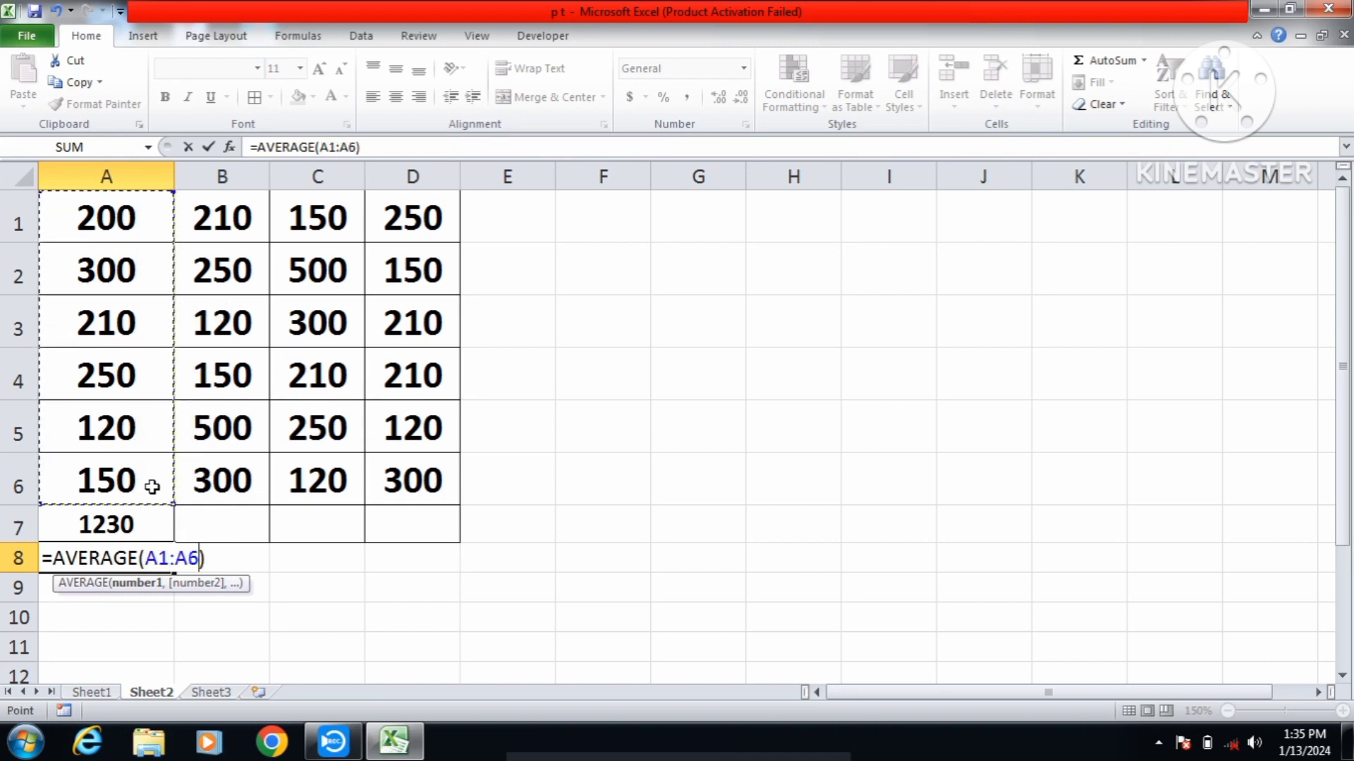
key("Return")
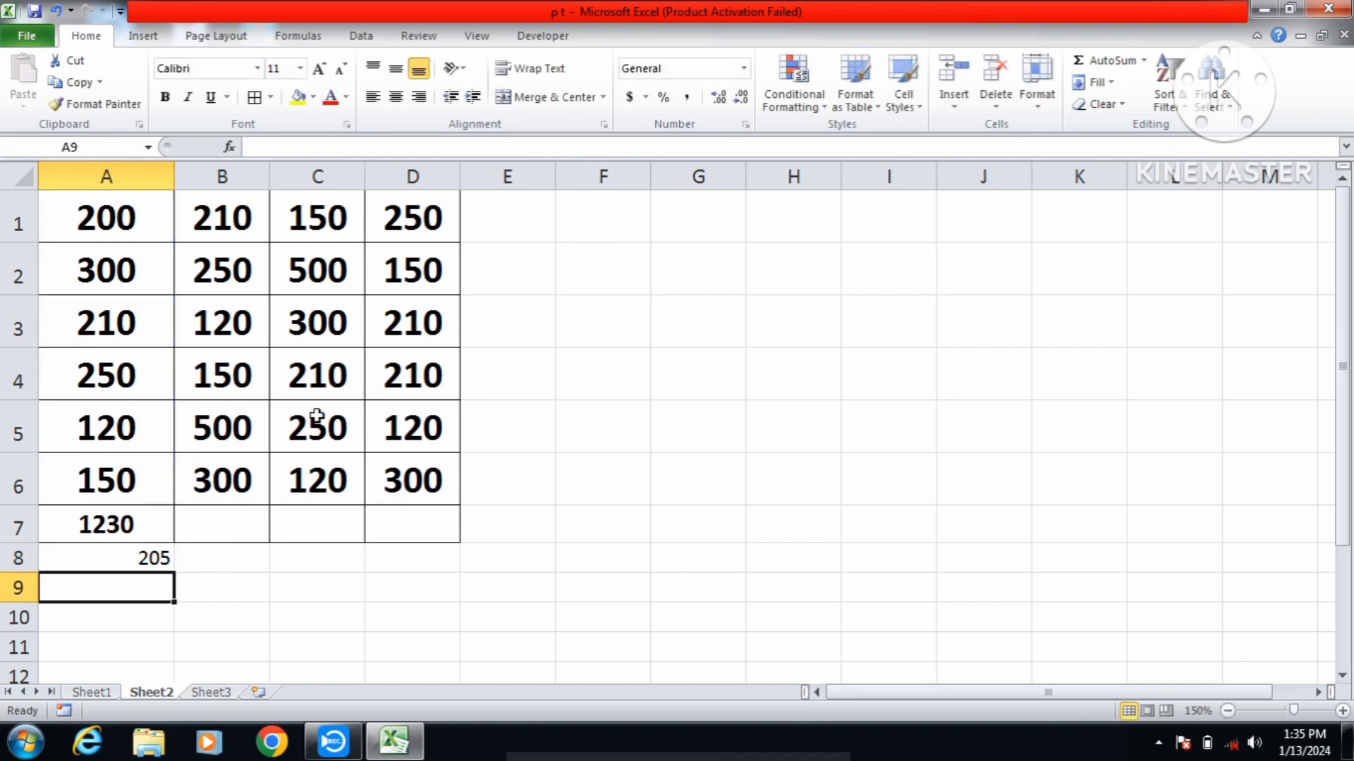
left_click(133, 561)
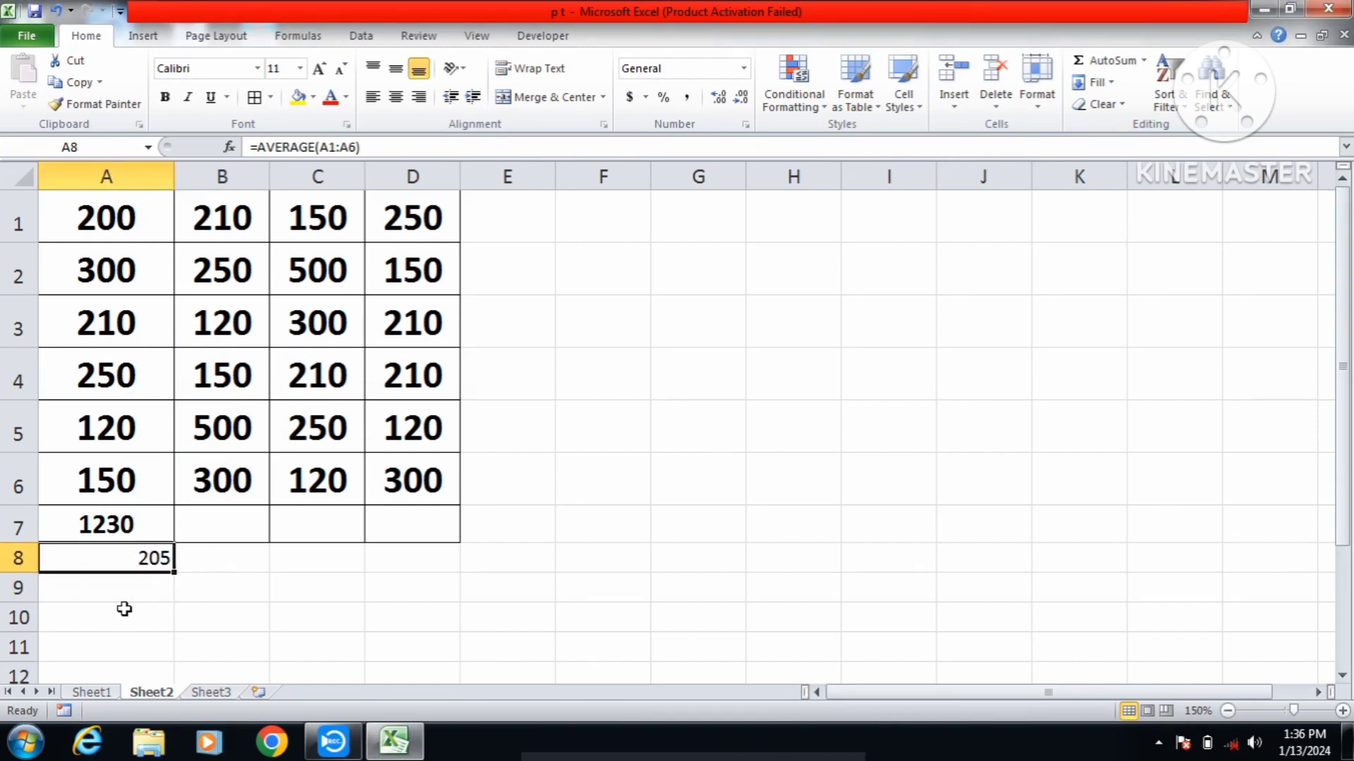
Review the A1:A6 values and the A7 sum formula, then select A8.
left_click(134, 591)
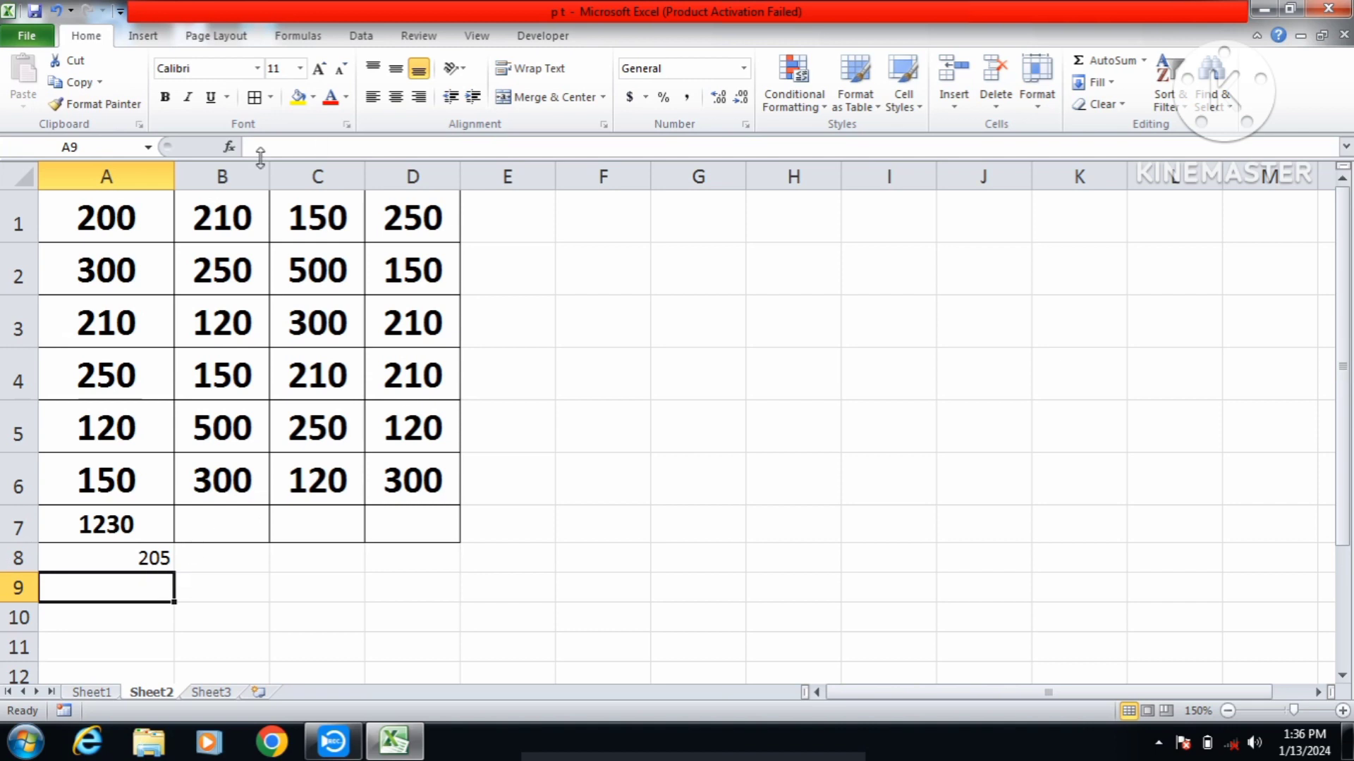
left_click(125, 225)
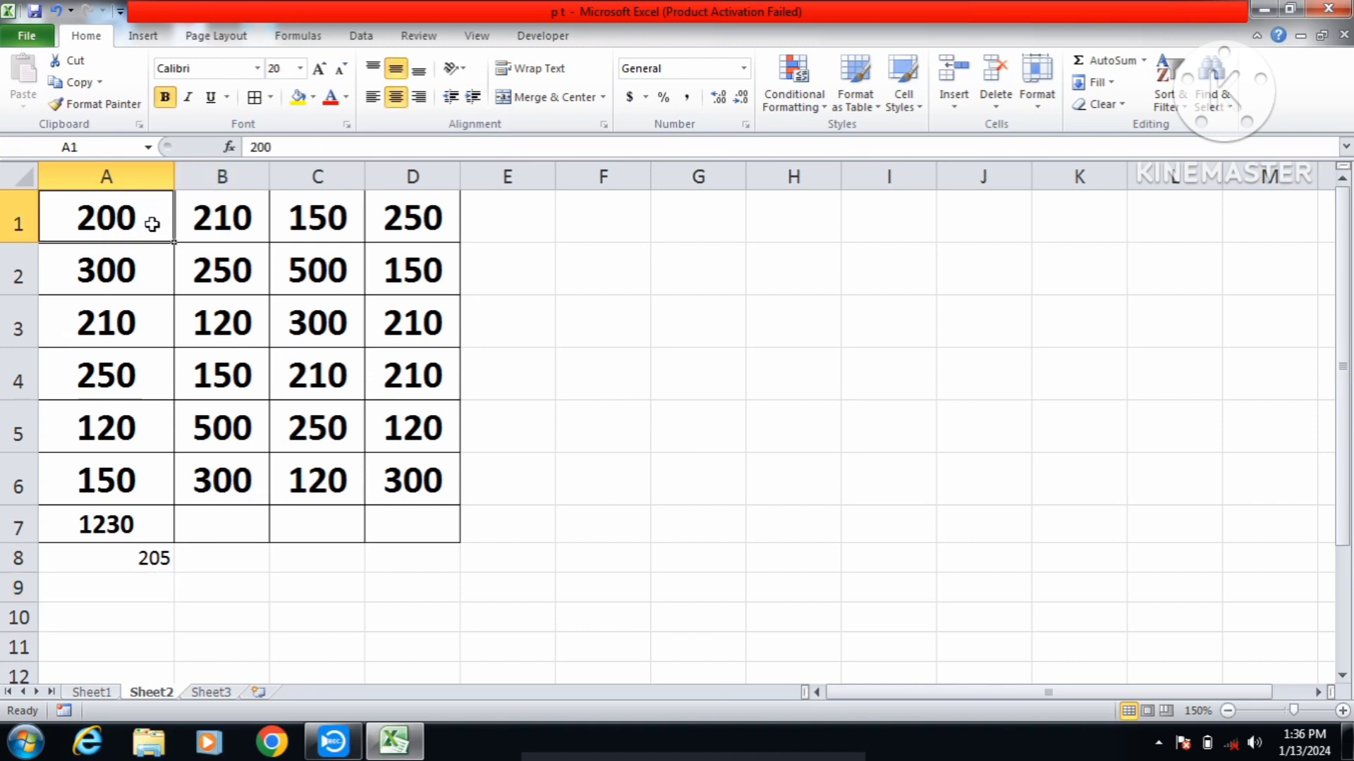
left_click_drag(149, 225, 134, 471)
left_click(141, 526)
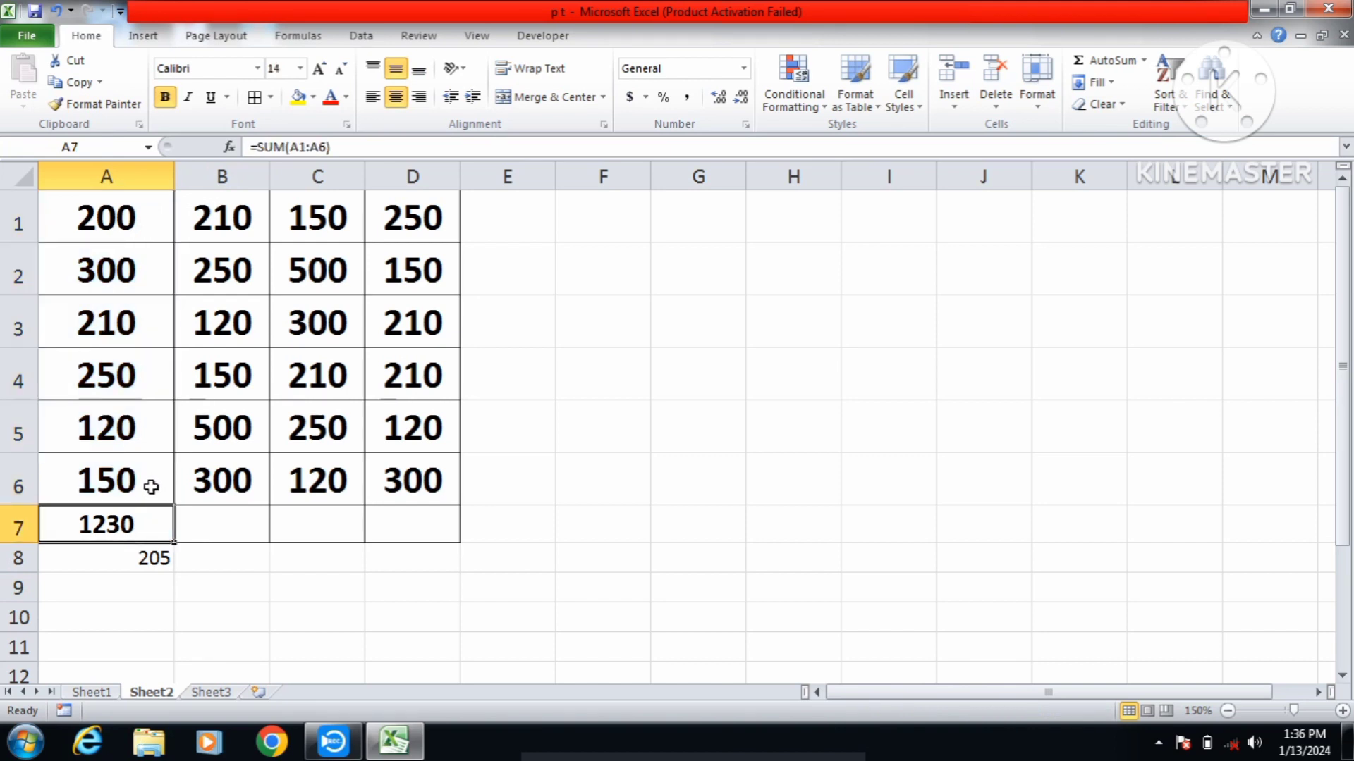
left_click(132, 482)
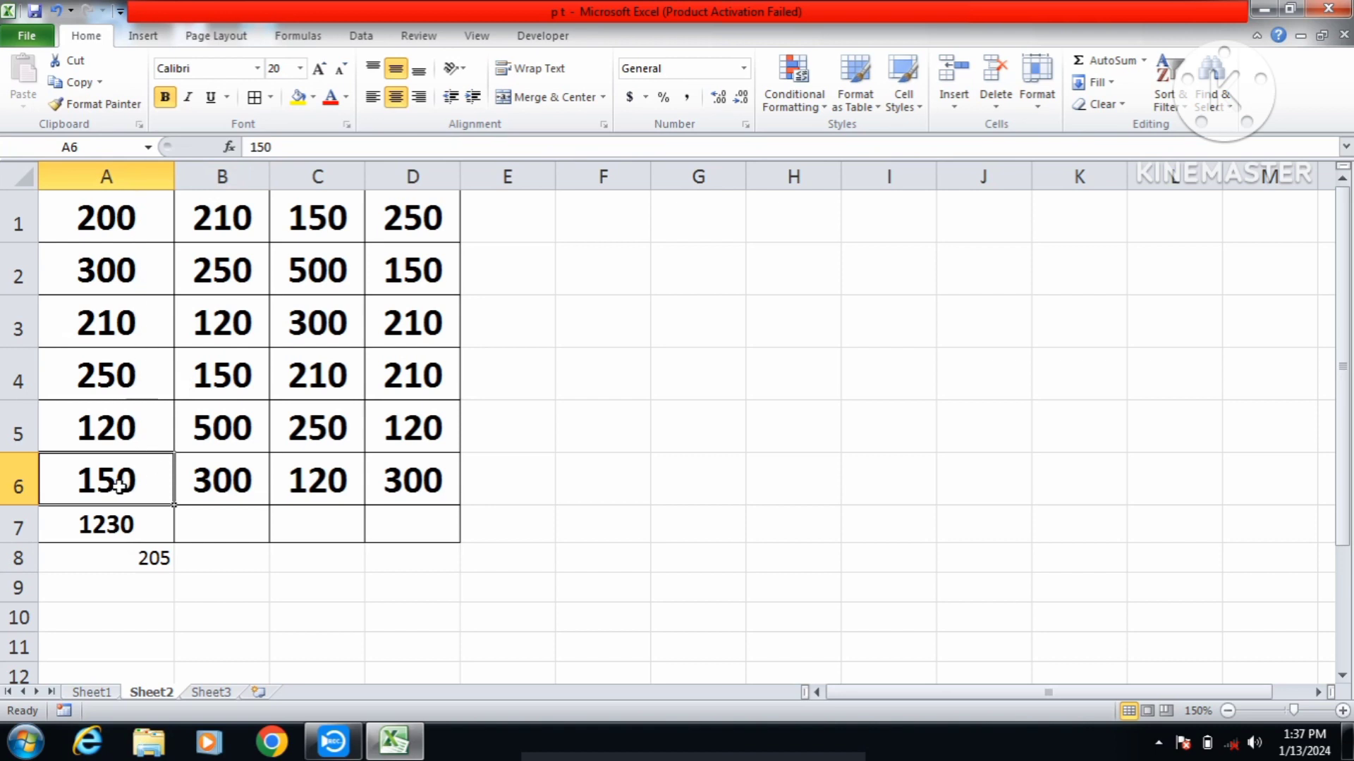
left_click(127, 557)
Replace A8's average with the formula =A7/6, which again shows 205.
key("Delete")
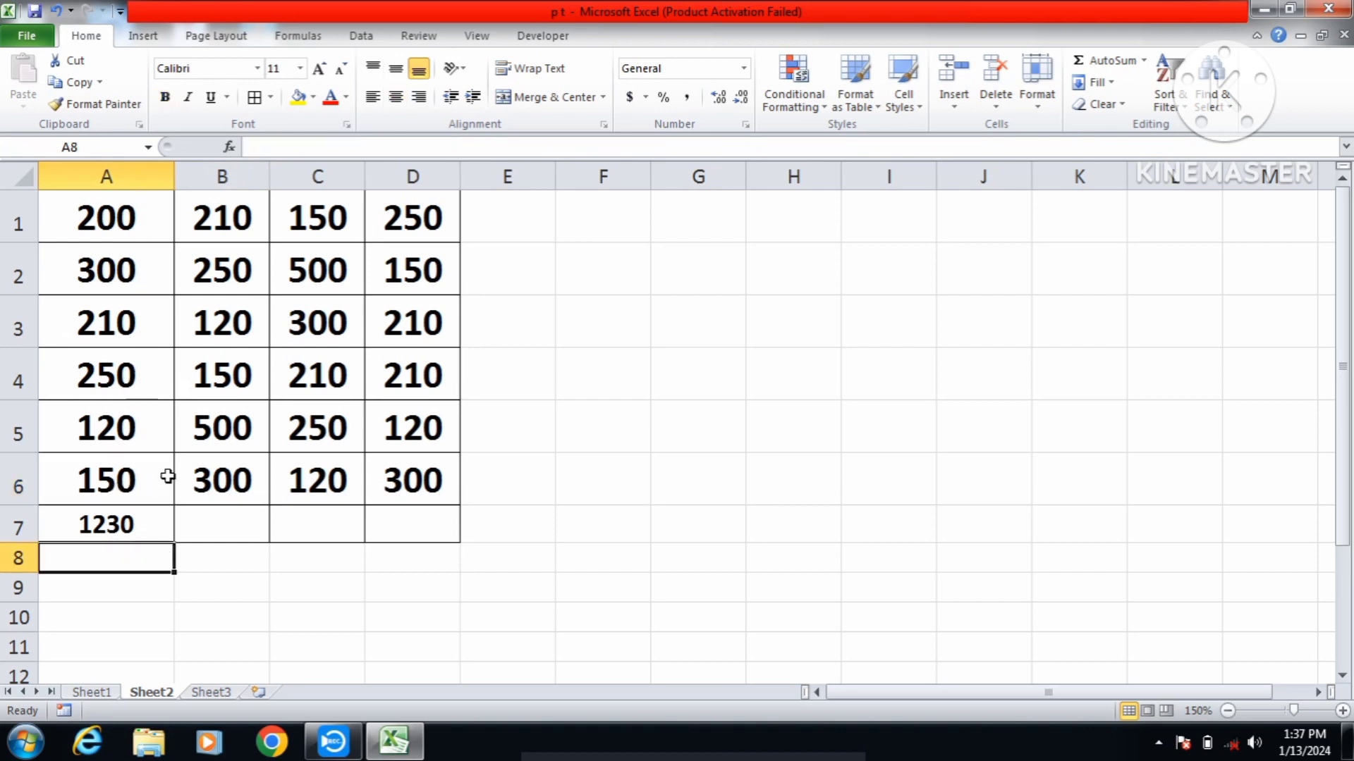
type("=")
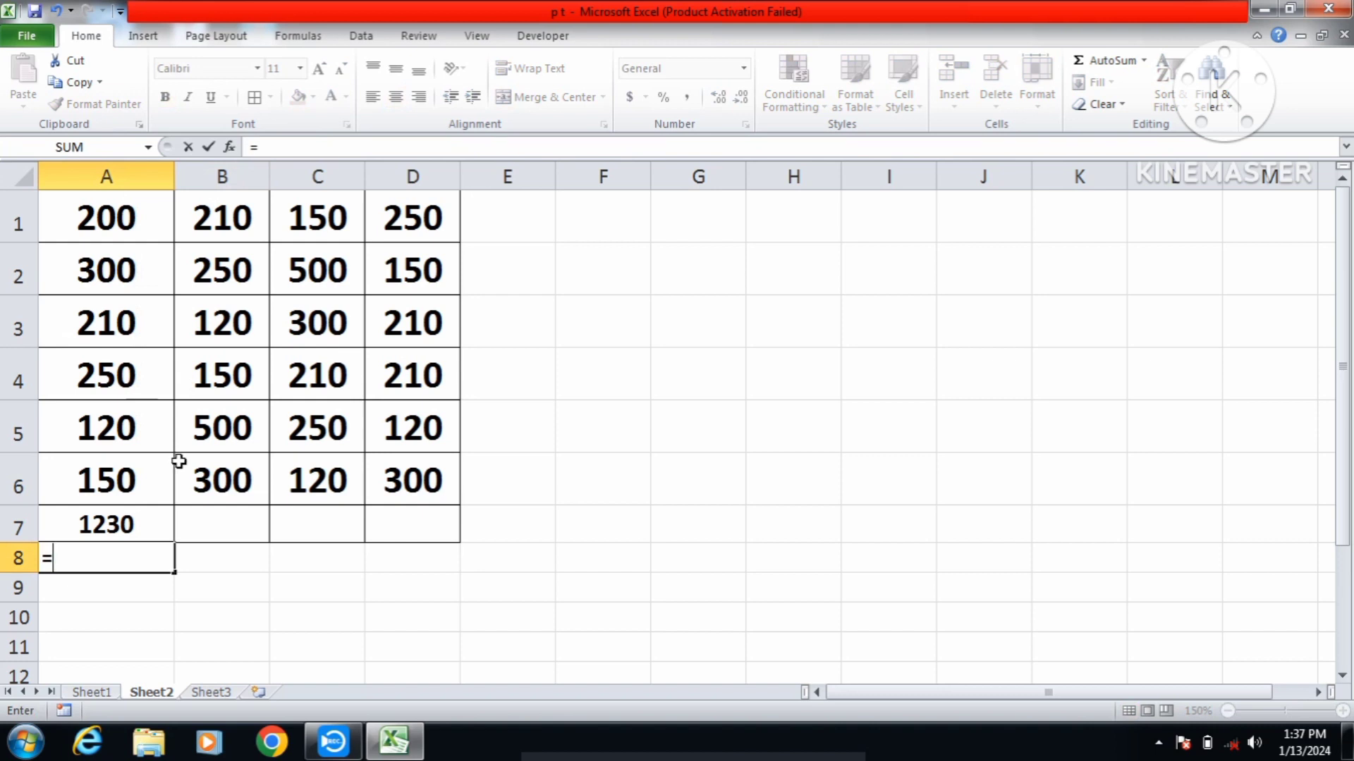
left_click(129, 525)
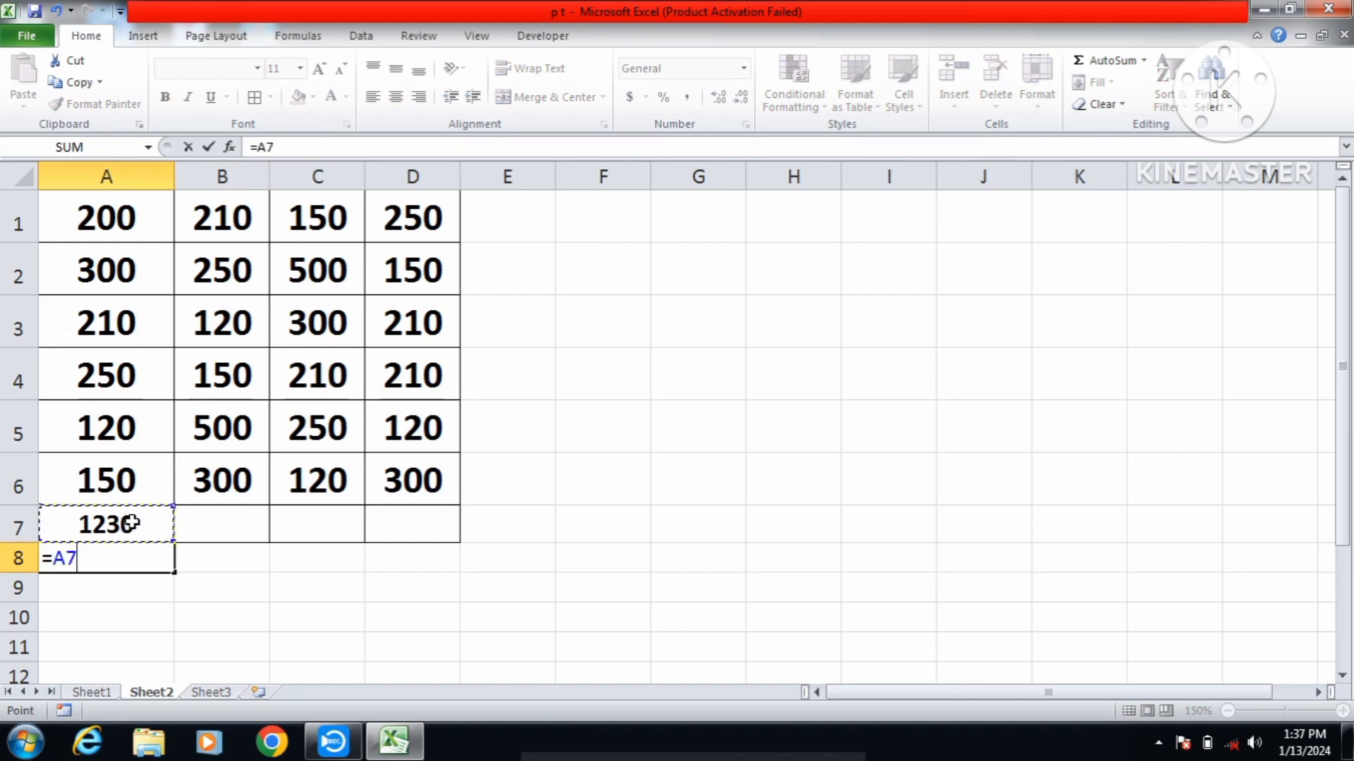
type("/")
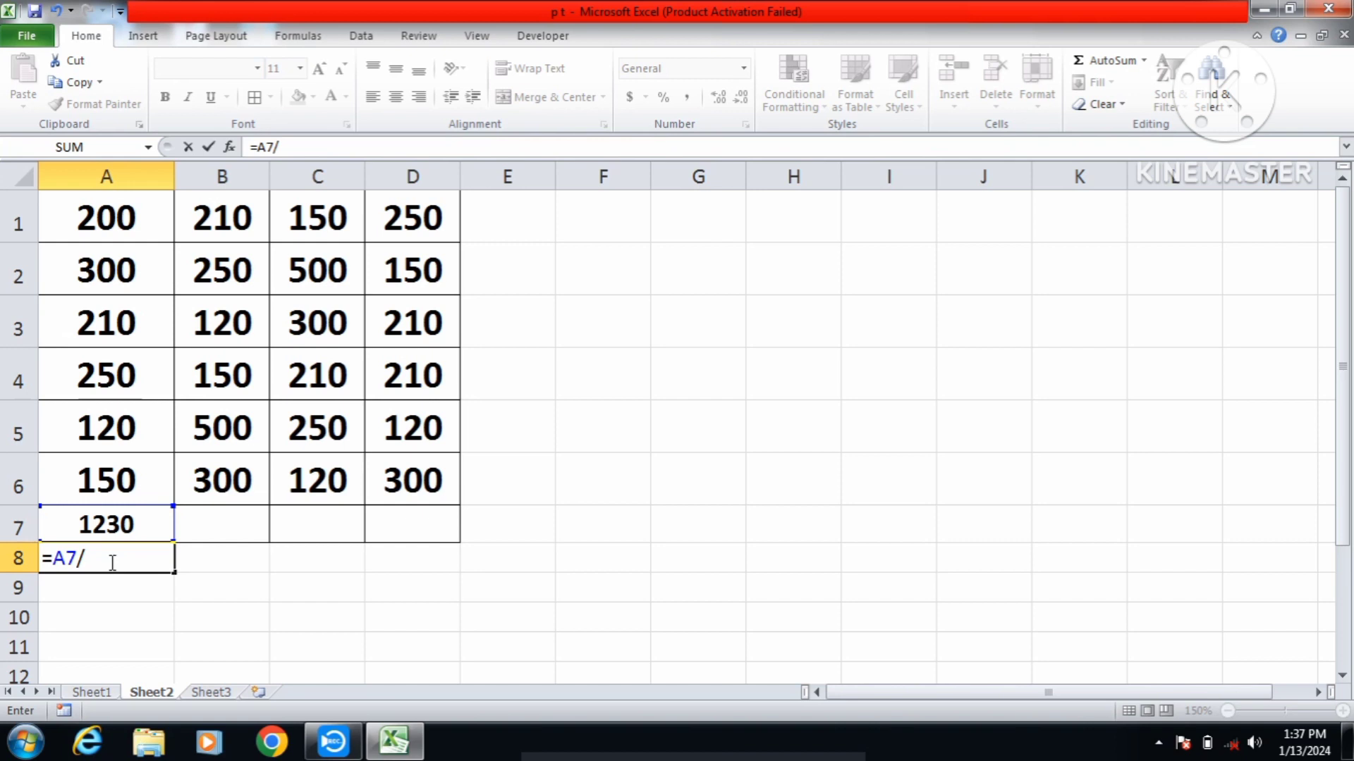
type("6")
key("Return")
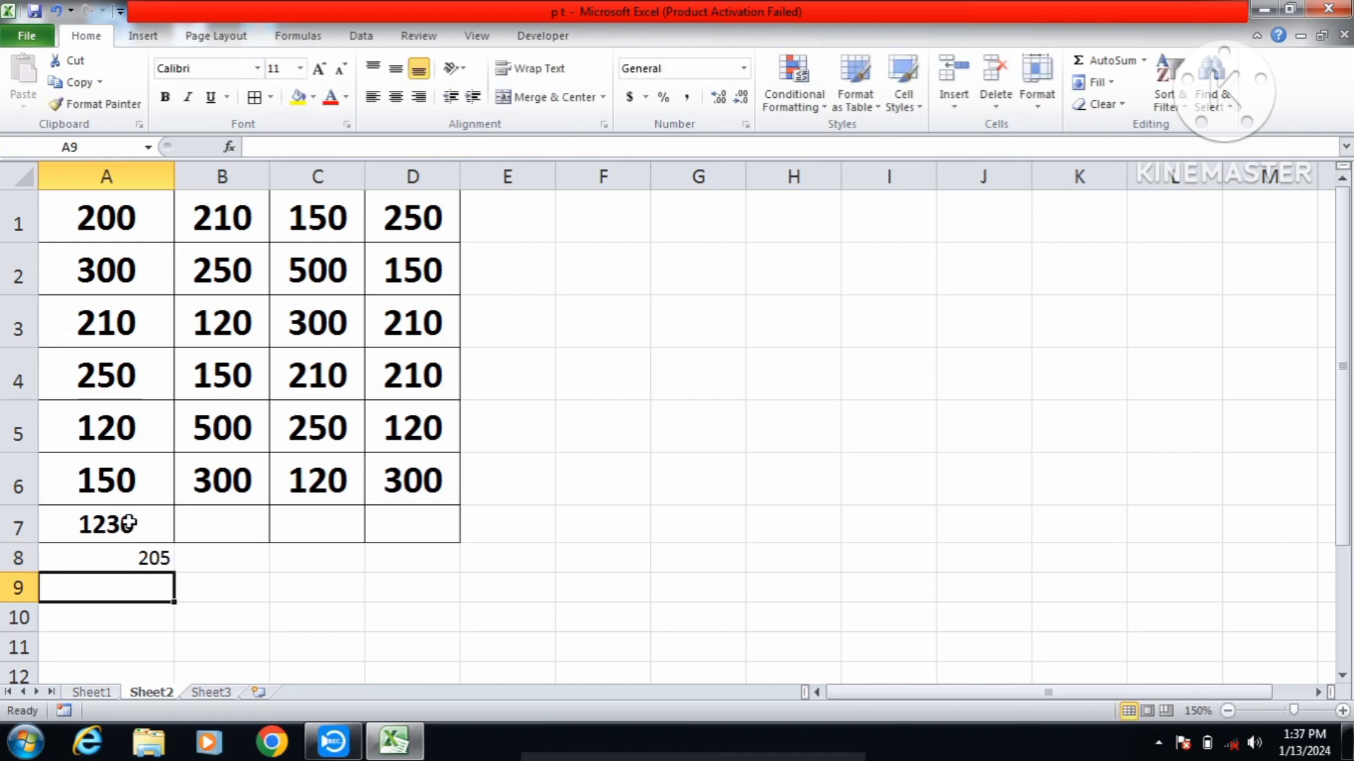
left_click(147, 556)
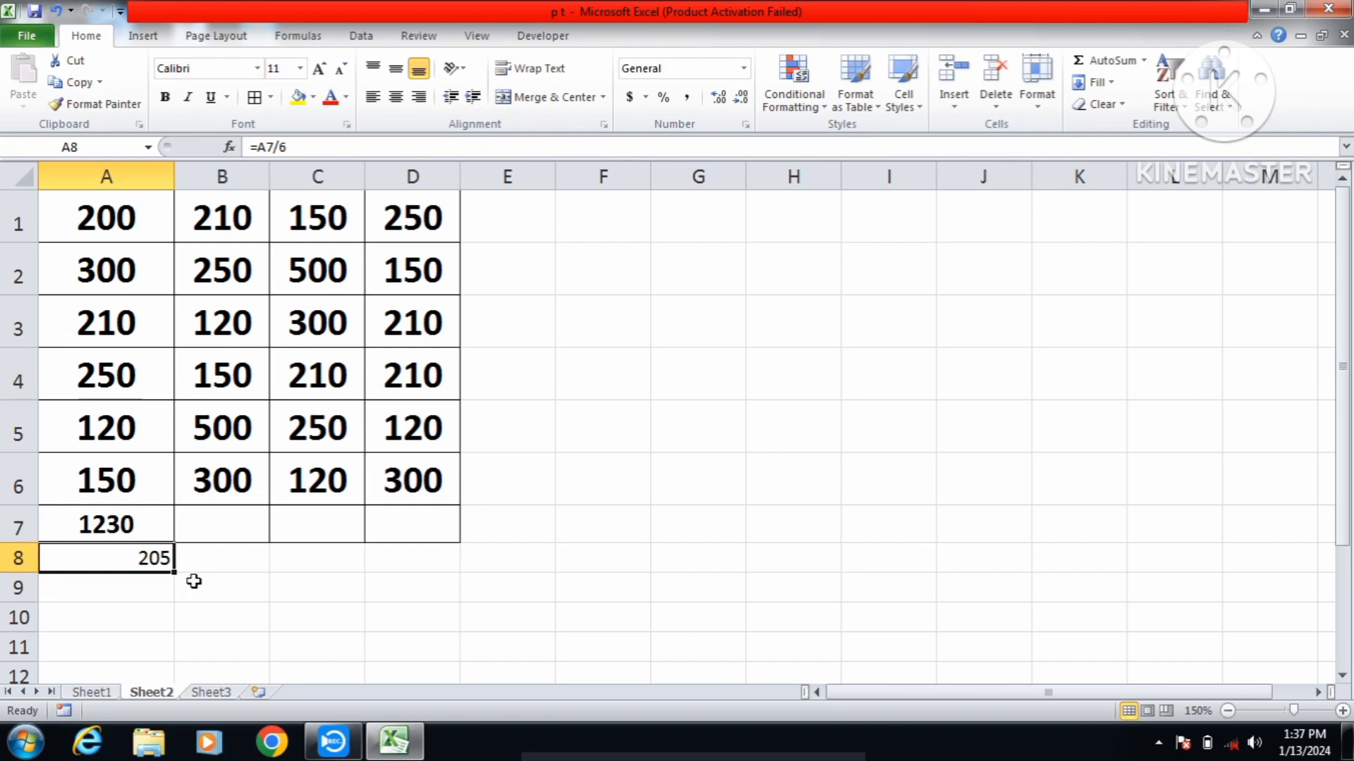
left_click(317, 524)
Insert =COUNT(C1:C6) into C7 via AutoSum Count Numbers, showing 6.
left_click(1144, 62)
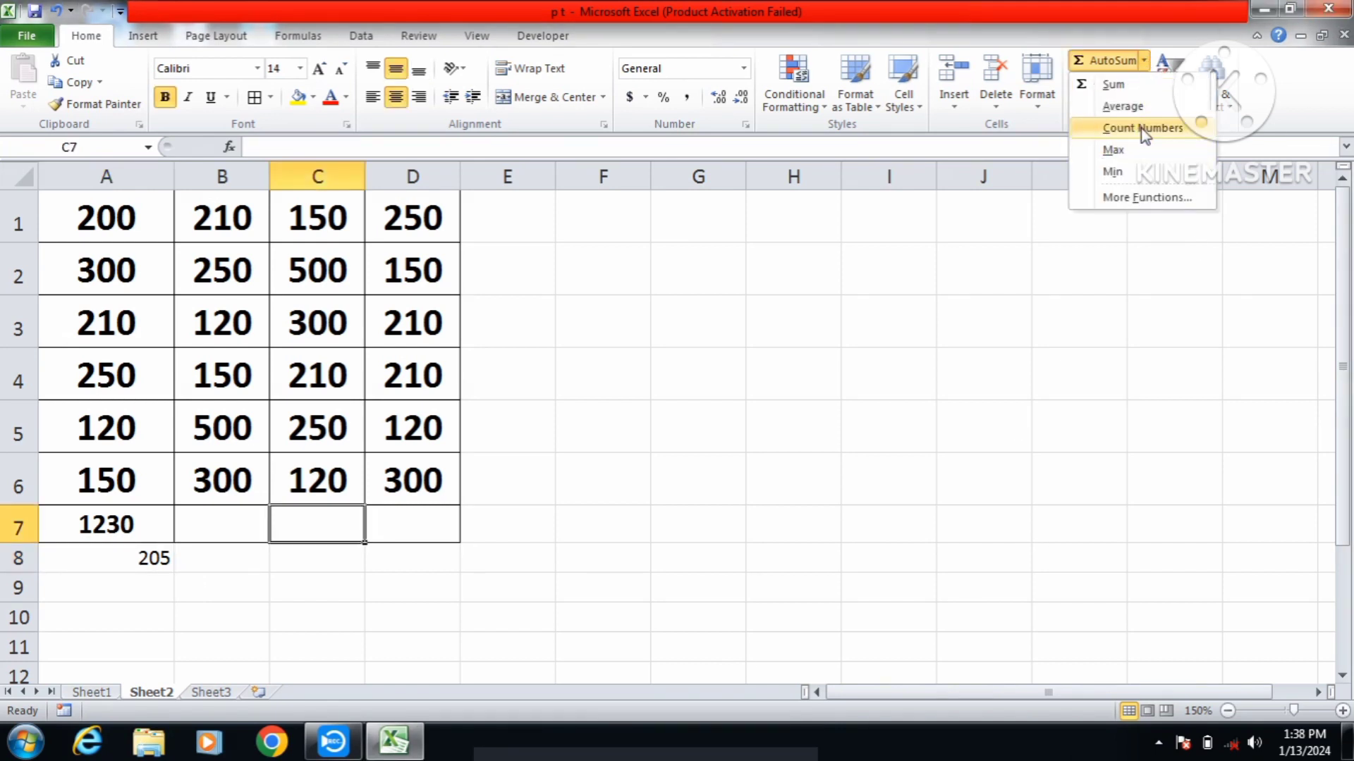
left_click(353, 536)
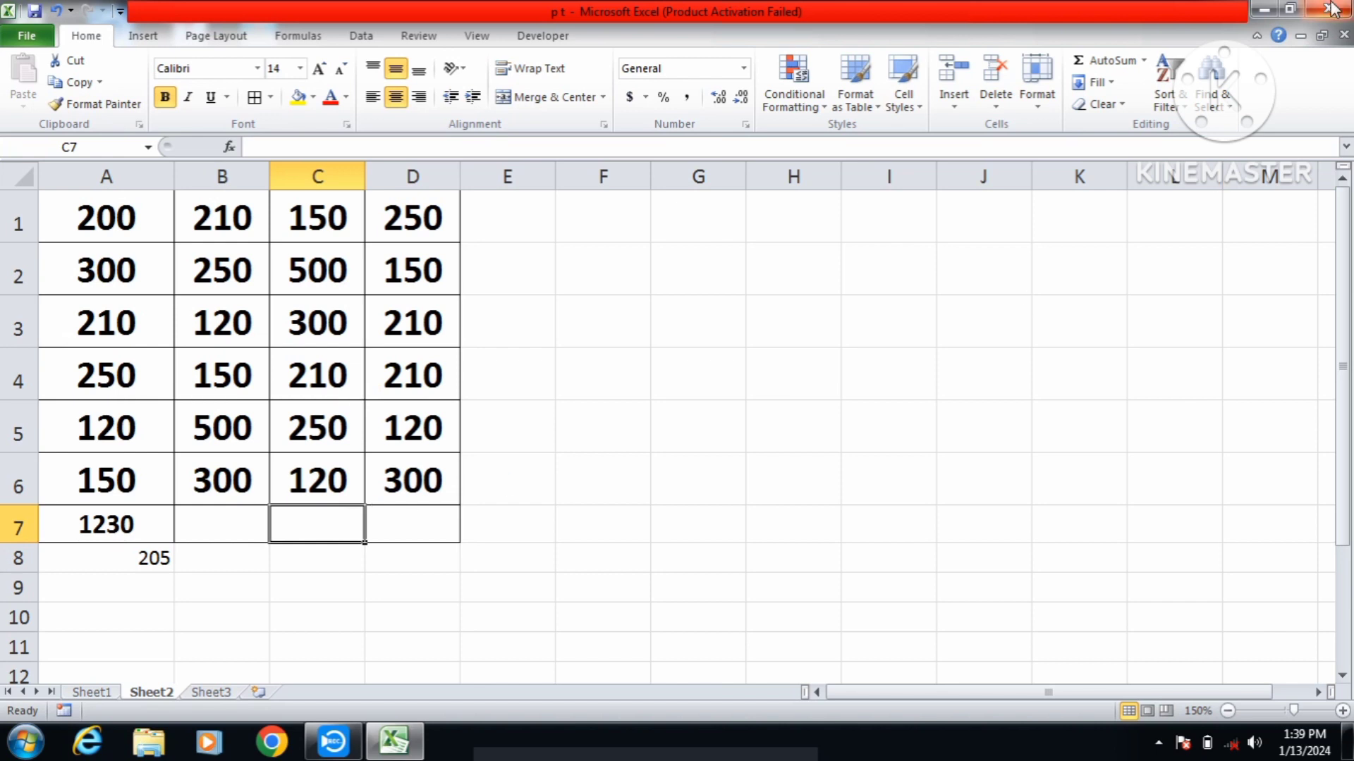
left_click(1144, 61)
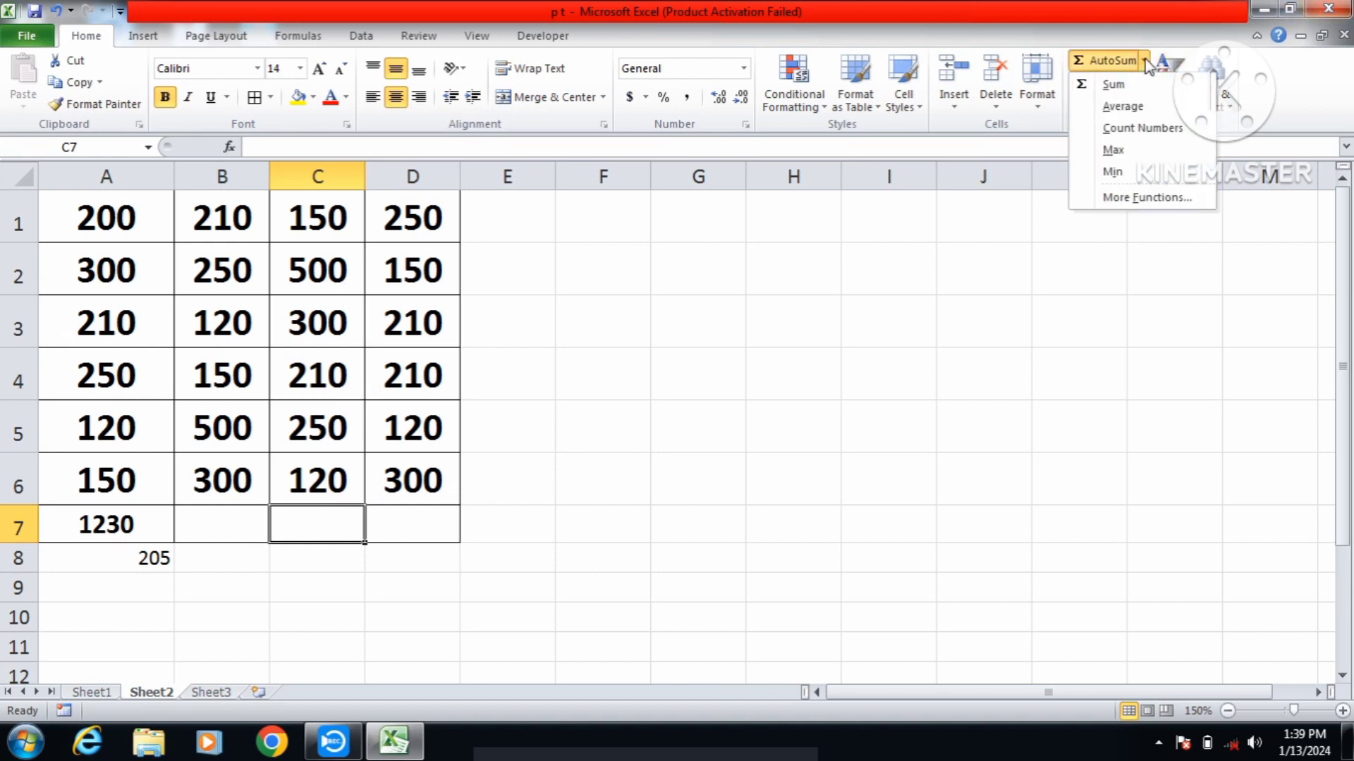
left_click(1142, 128)
key("Return")
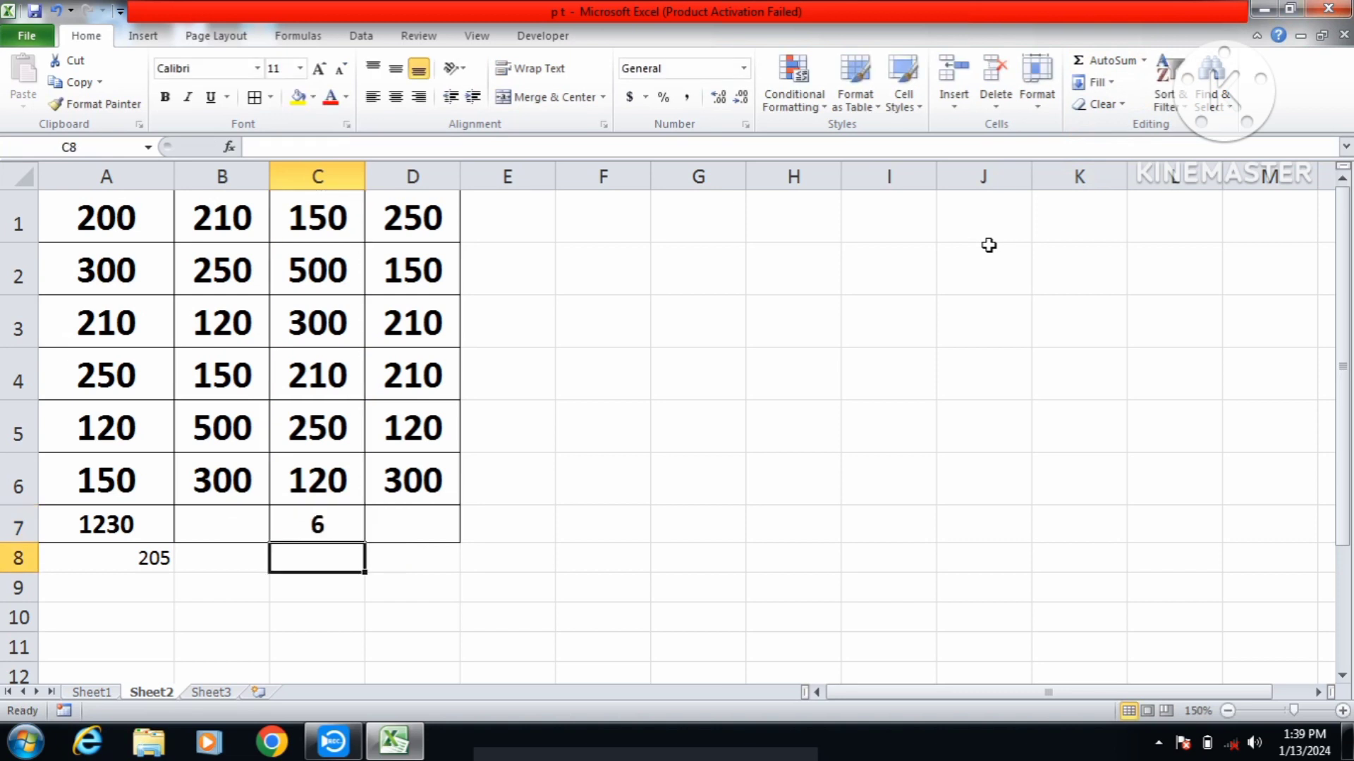
left_click(330, 523)
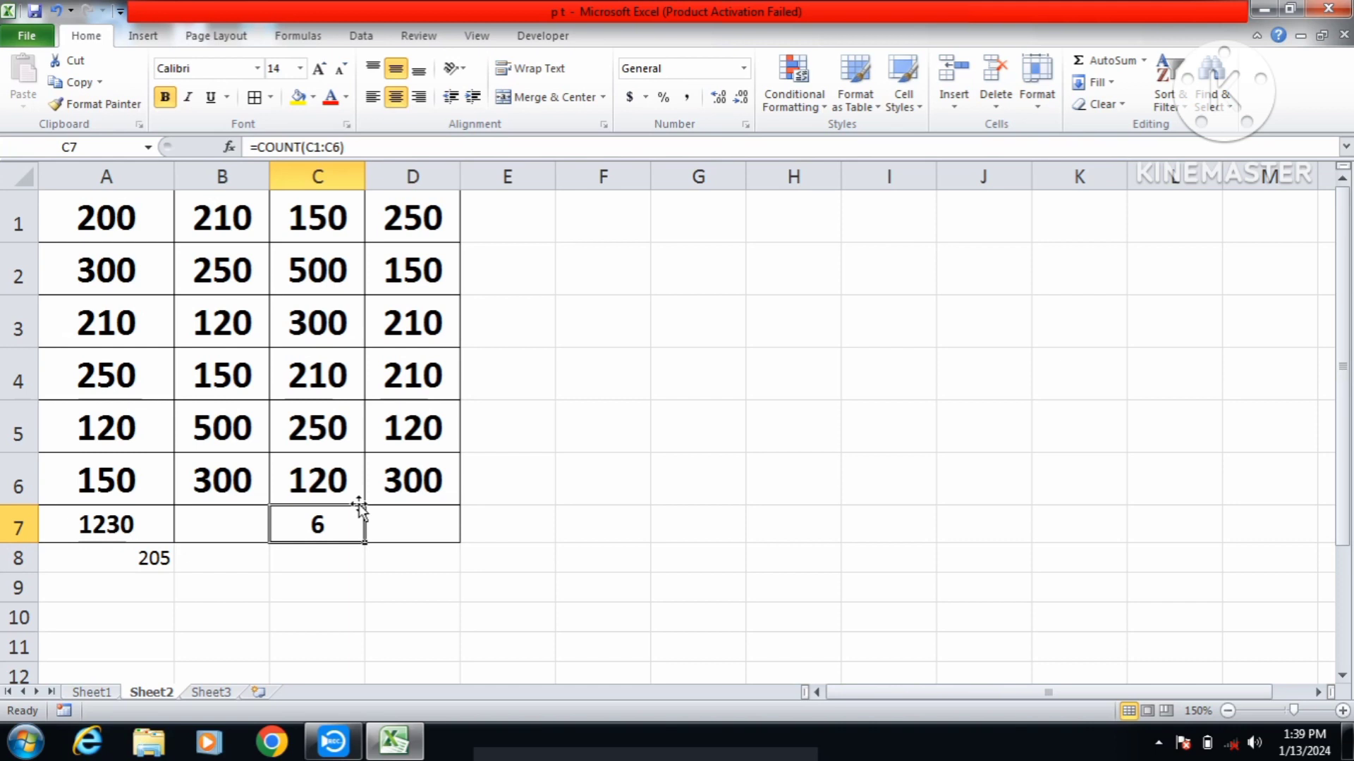
left_click(415, 519)
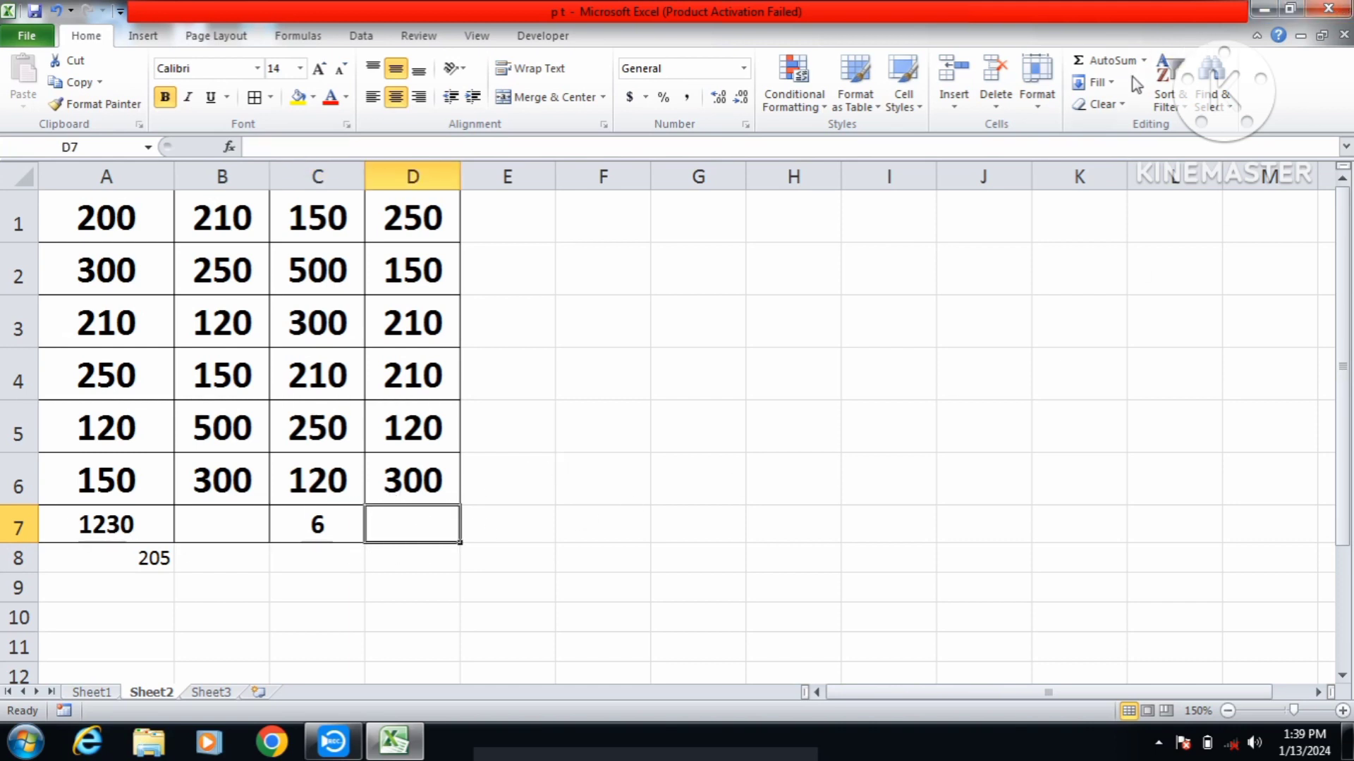
Insert =MAX(D1:D6) into D7 via AutoSum Max, showing 300.
left_click(1142, 60)
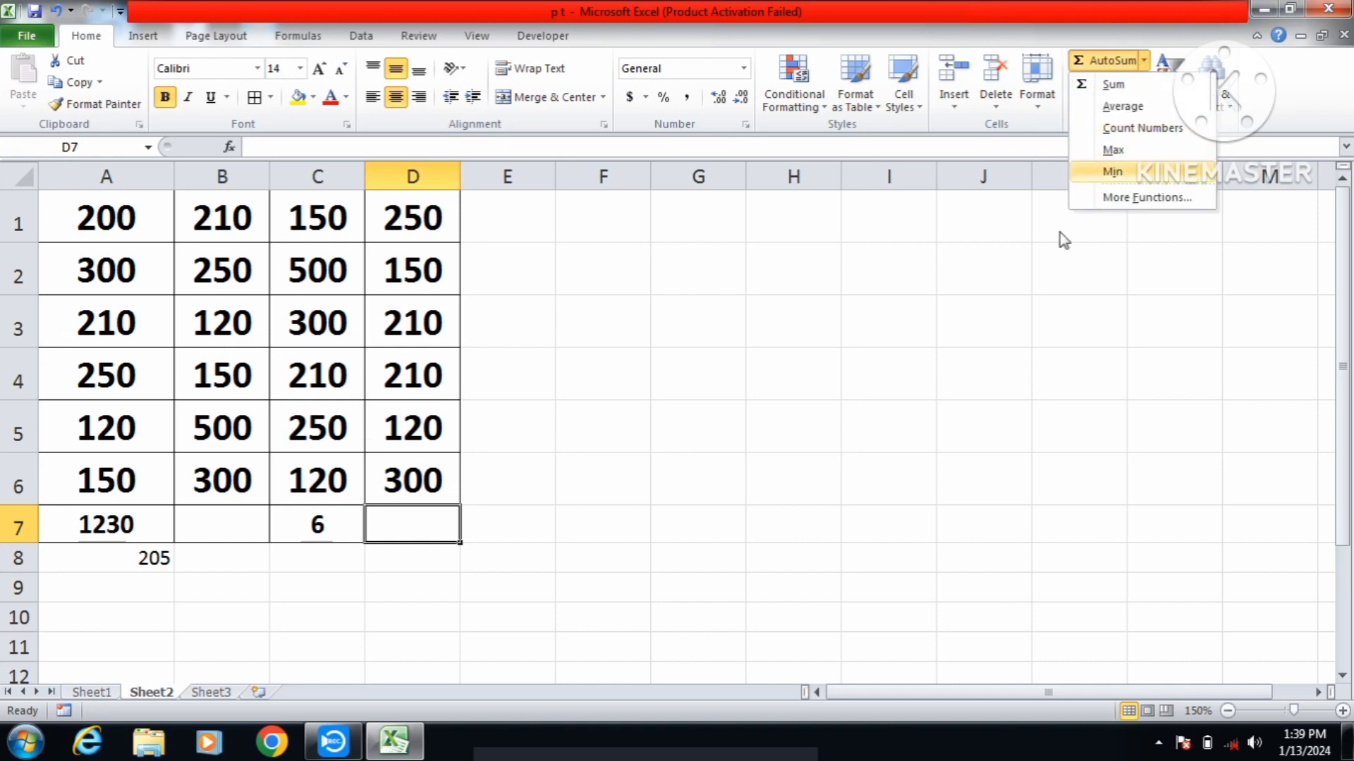
left_click(392, 538)
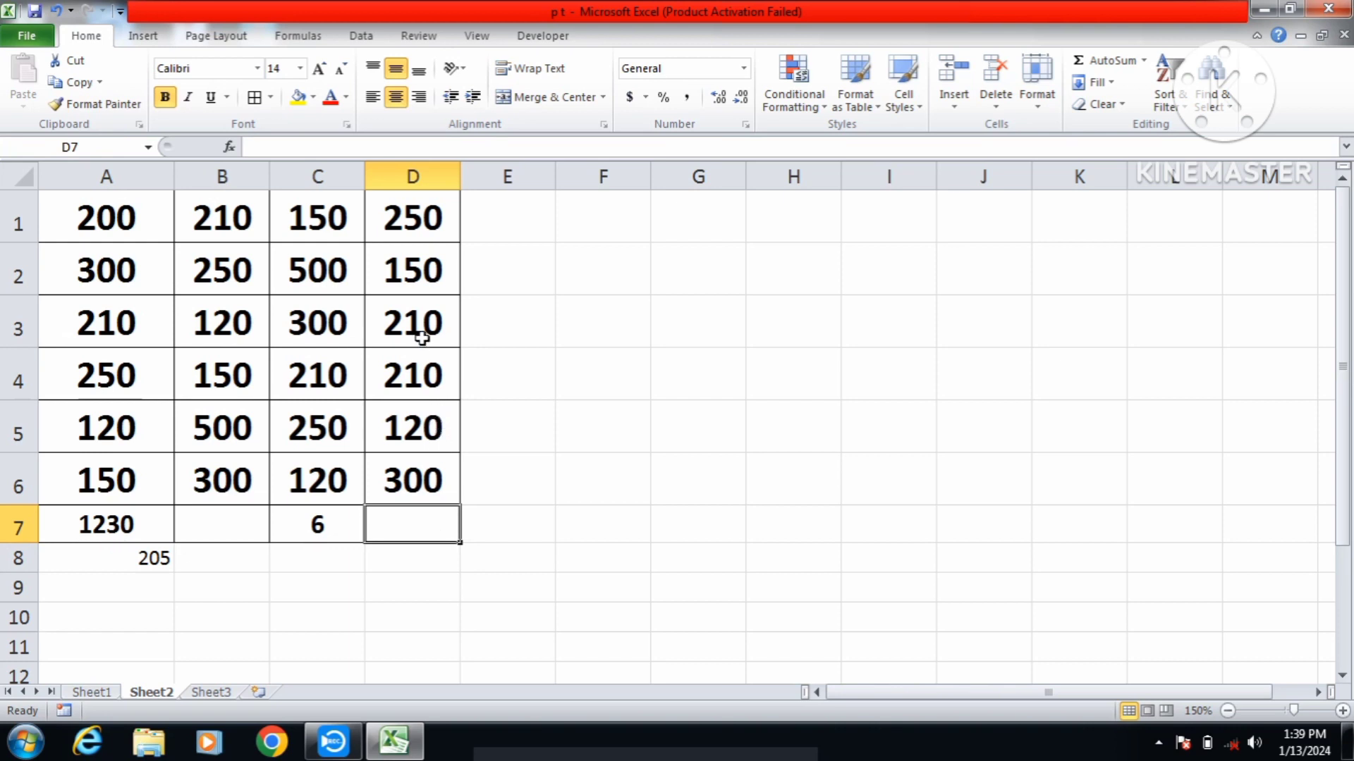
left_click(1144, 62)
left_click(1100, 146)
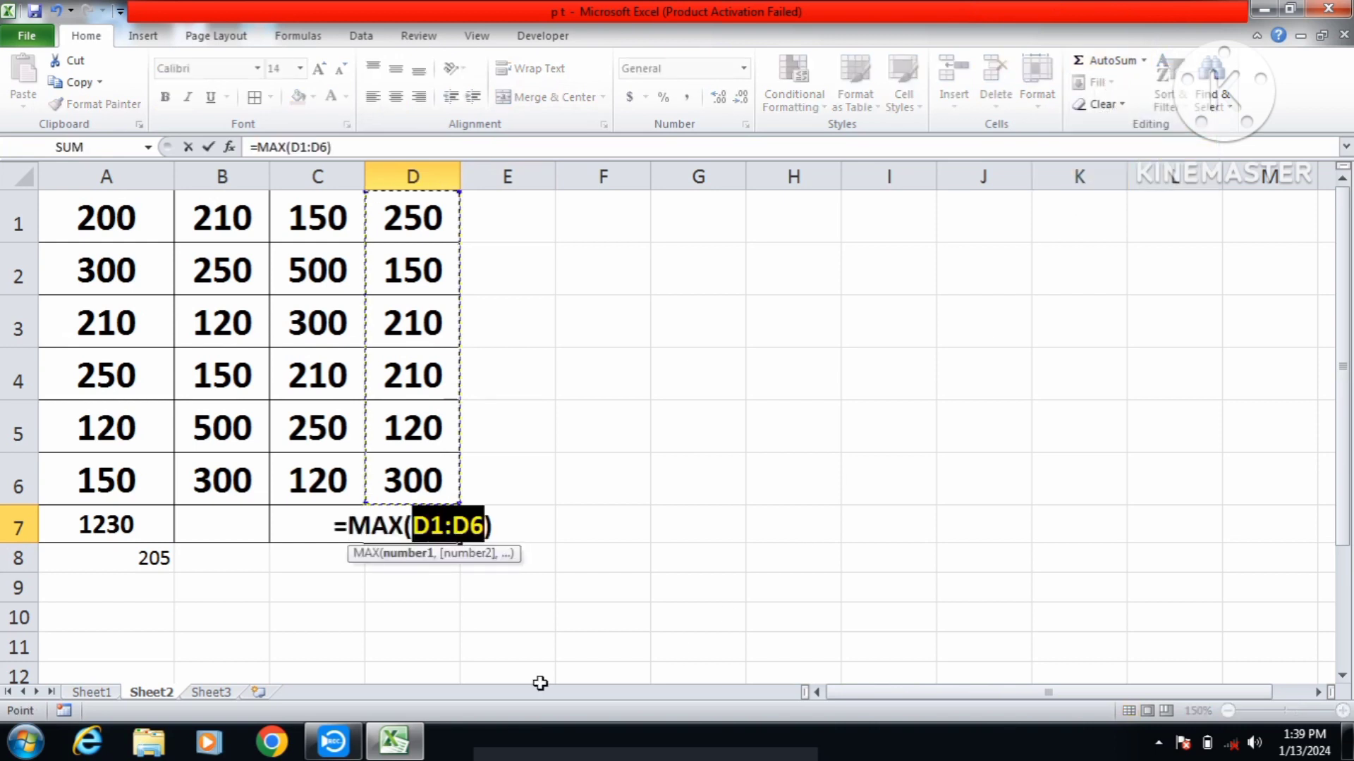
key("Return")
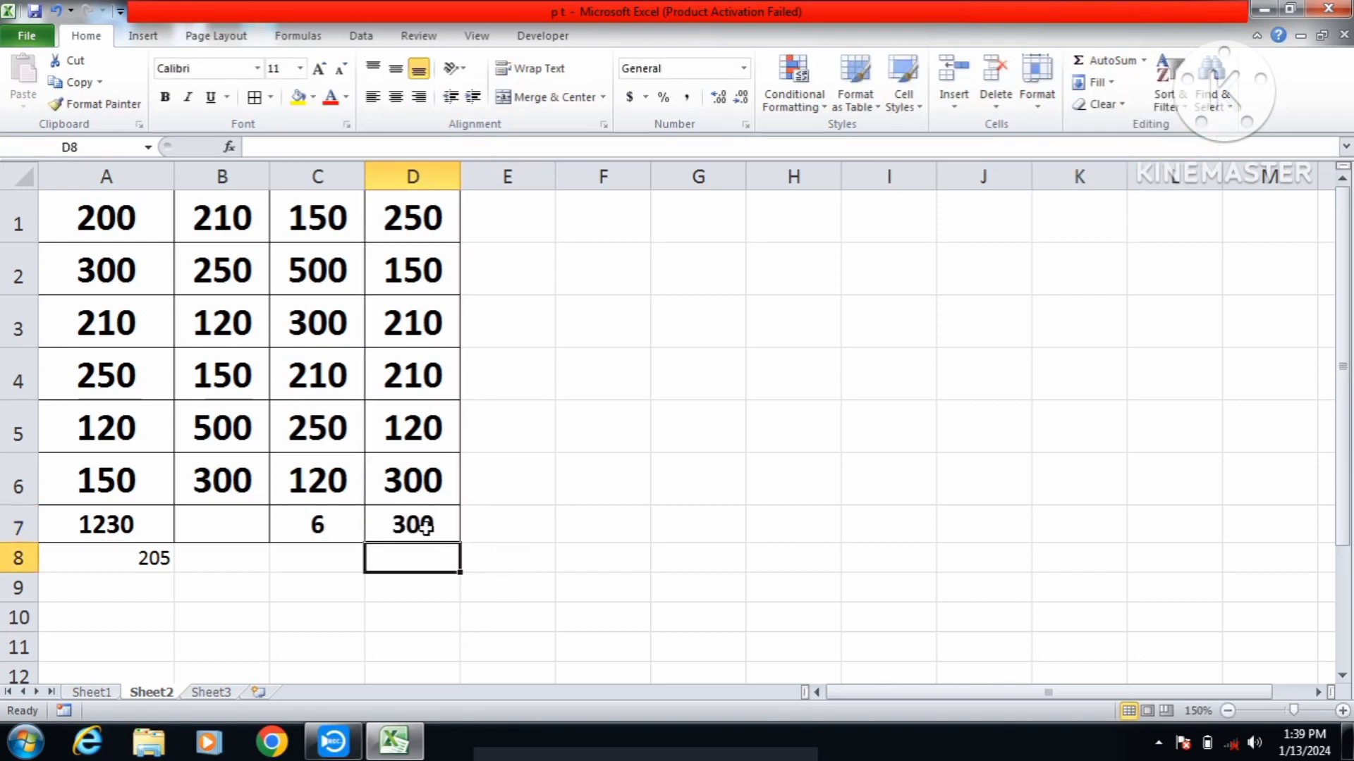
left_click(426, 527)
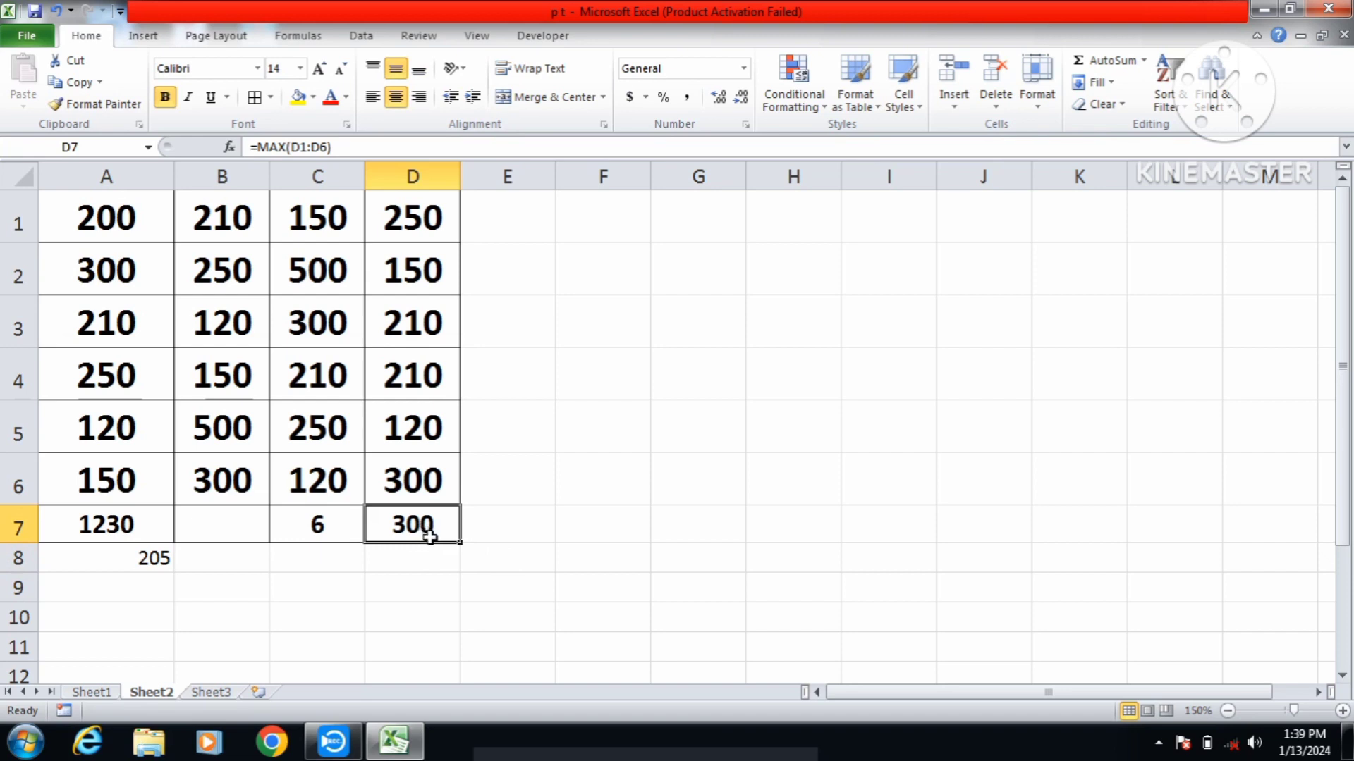
left_click(431, 552)
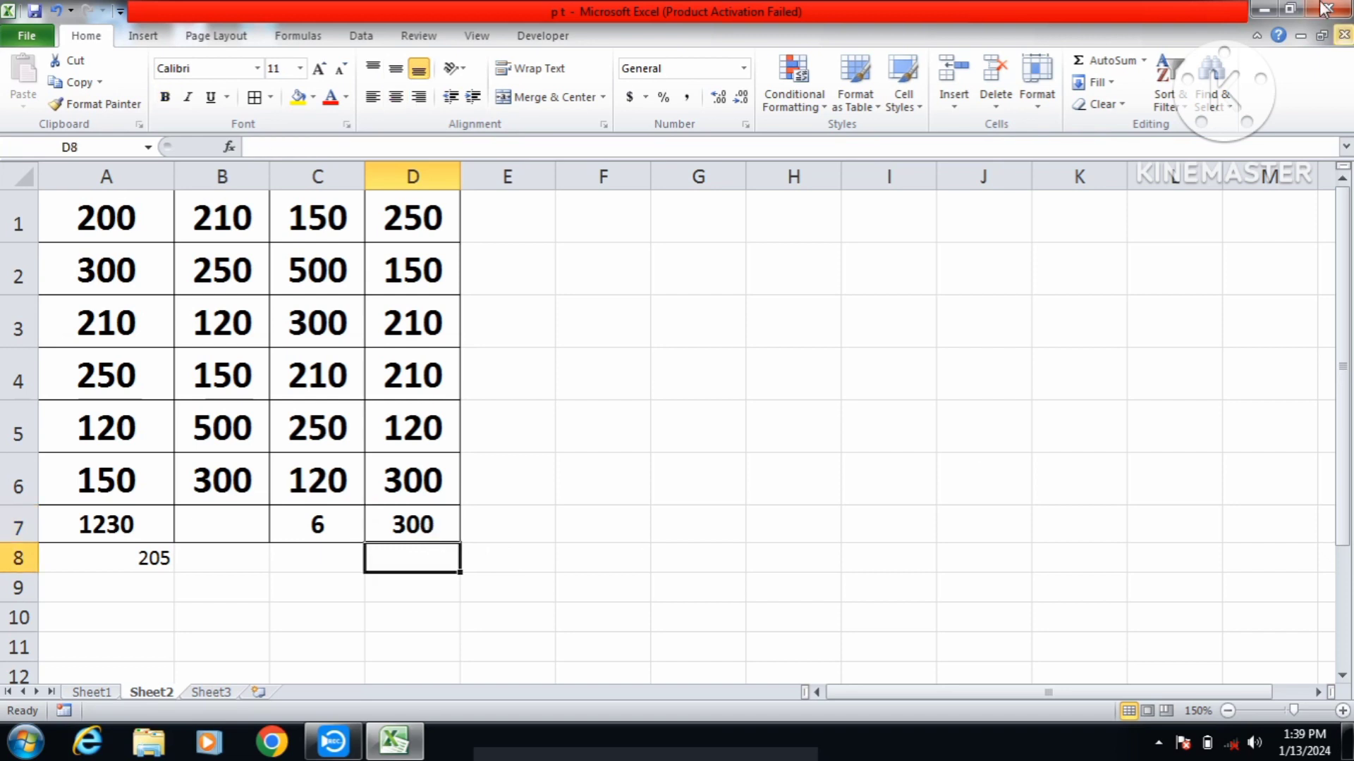
Discard an accidental SUM formula in D8, leaving the cell empty.
left_click(1127, 63)
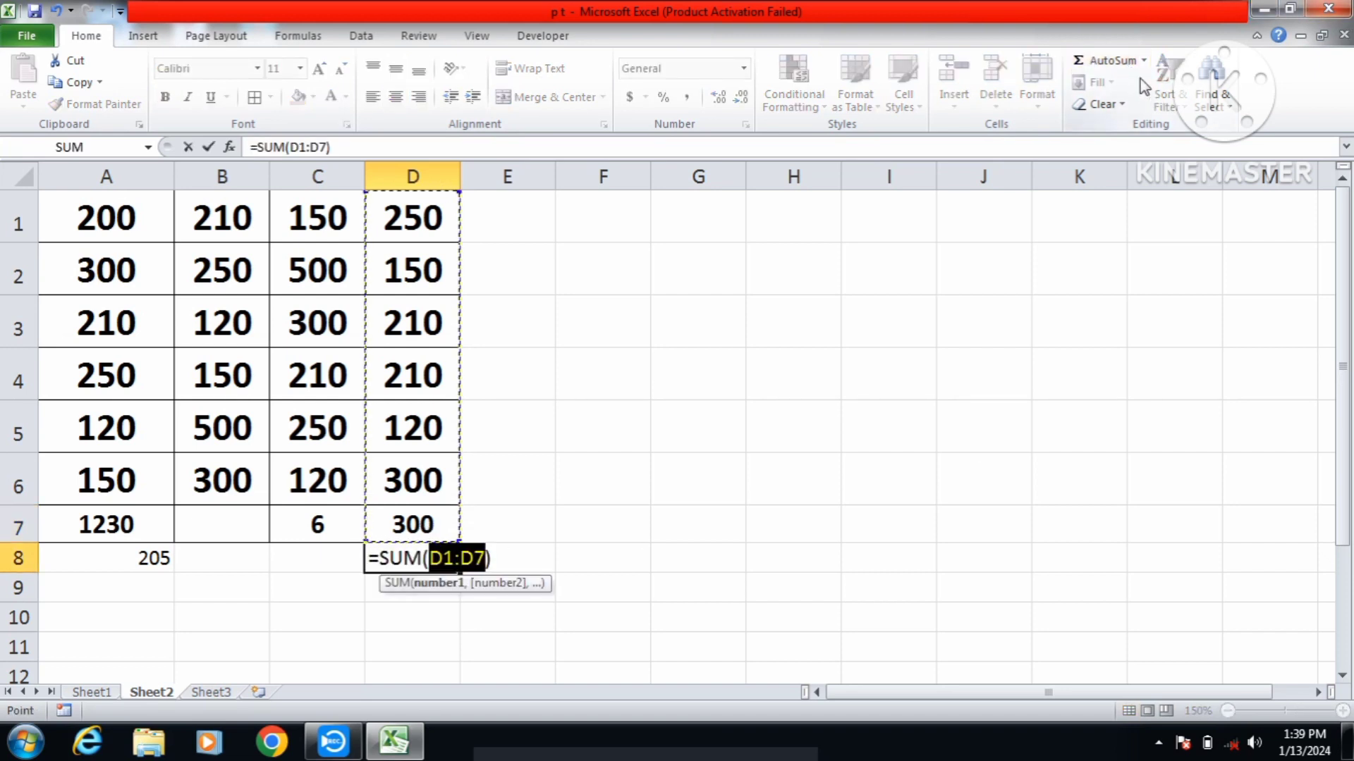
key("BackSpace")
key("BackSpace")
key("BackSpace")
key("BackSpace")
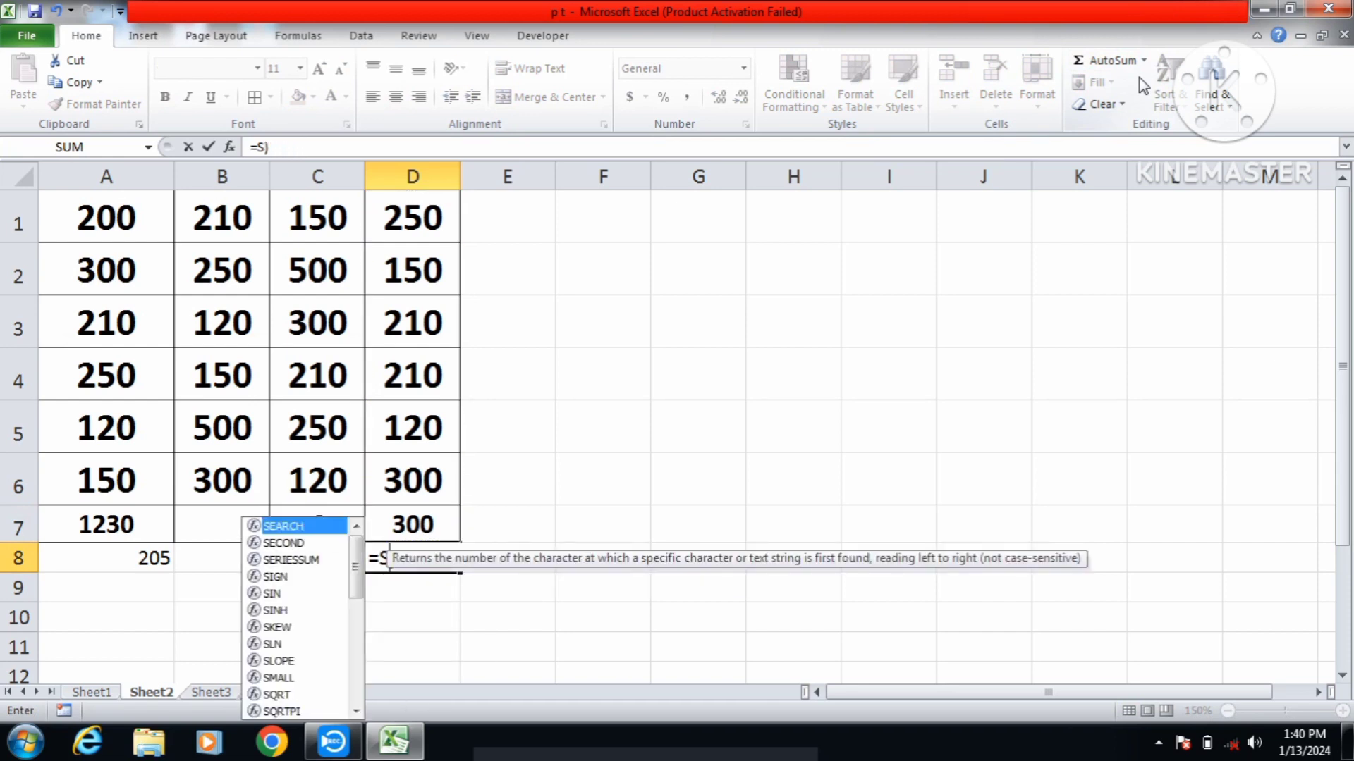
key("BackSpace")
key("BackSpace")
key("Tab")
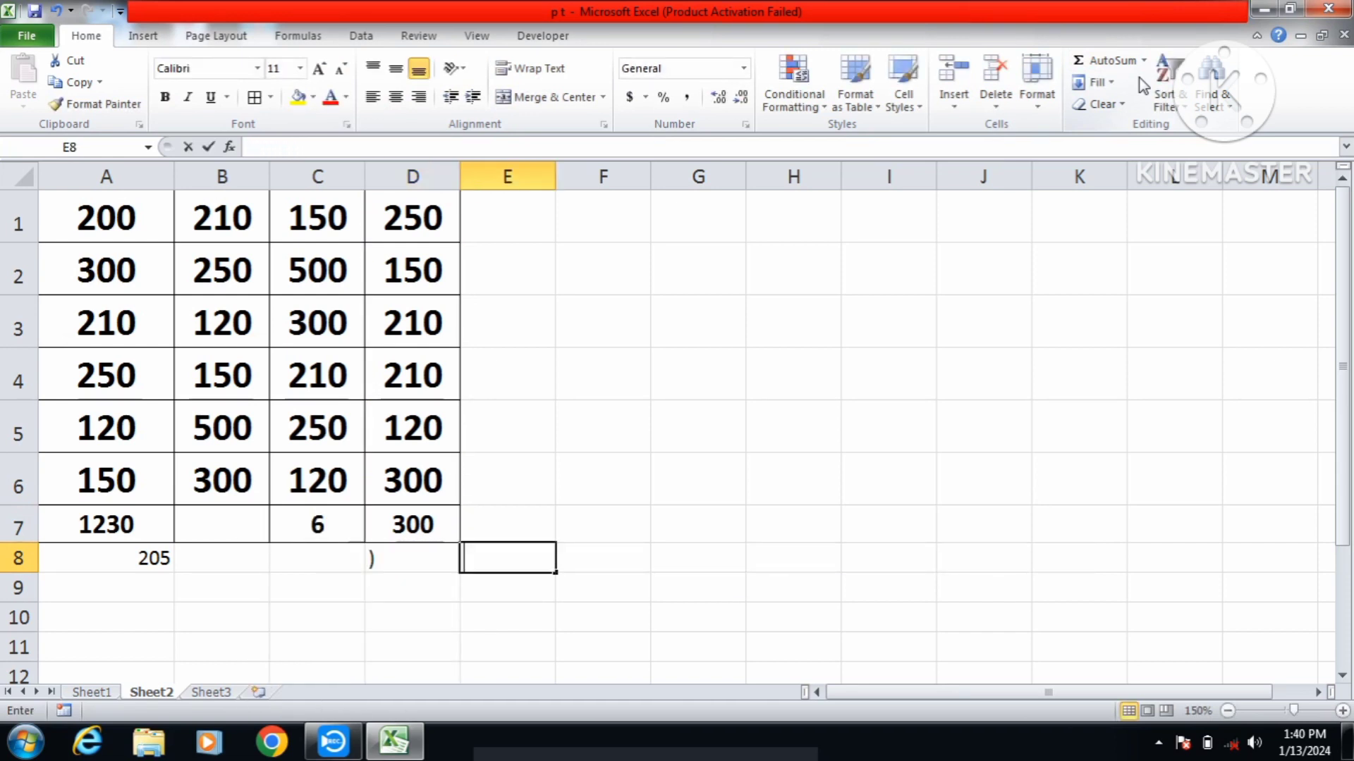
left_click(432, 556)
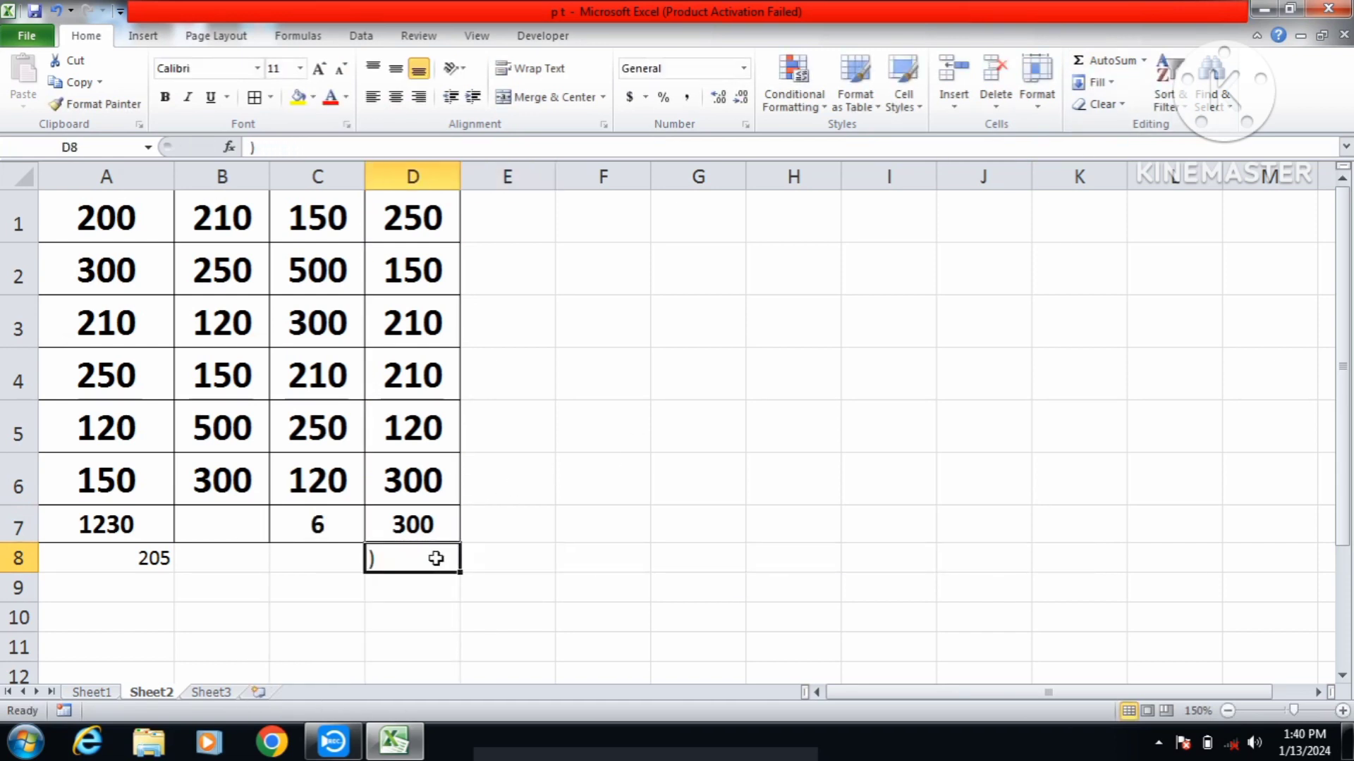
key("Delete")
key("Return")
Insert =MIN(D1:D7) into D8 via AutoSum Min, showing 120.
left_click(420, 562)
left_click(1145, 62)
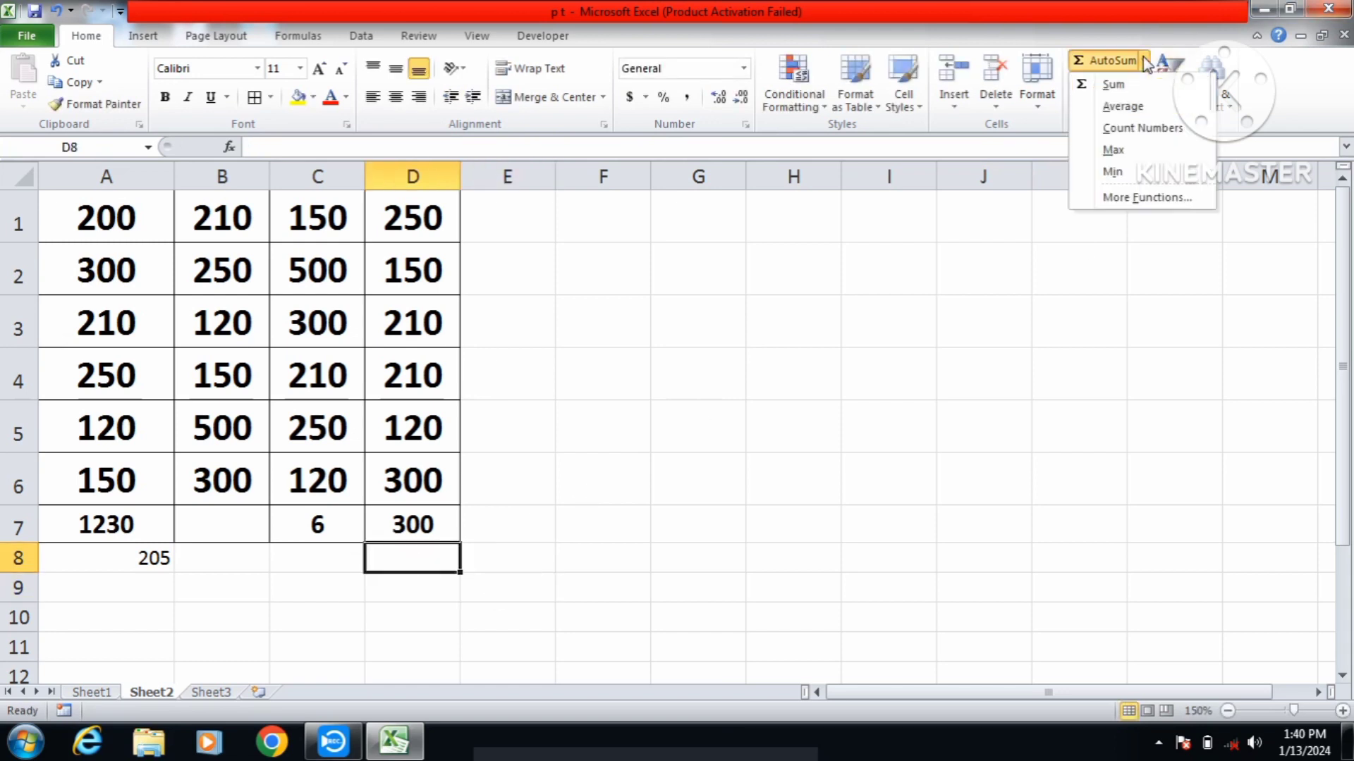
left_click(1109, 179)
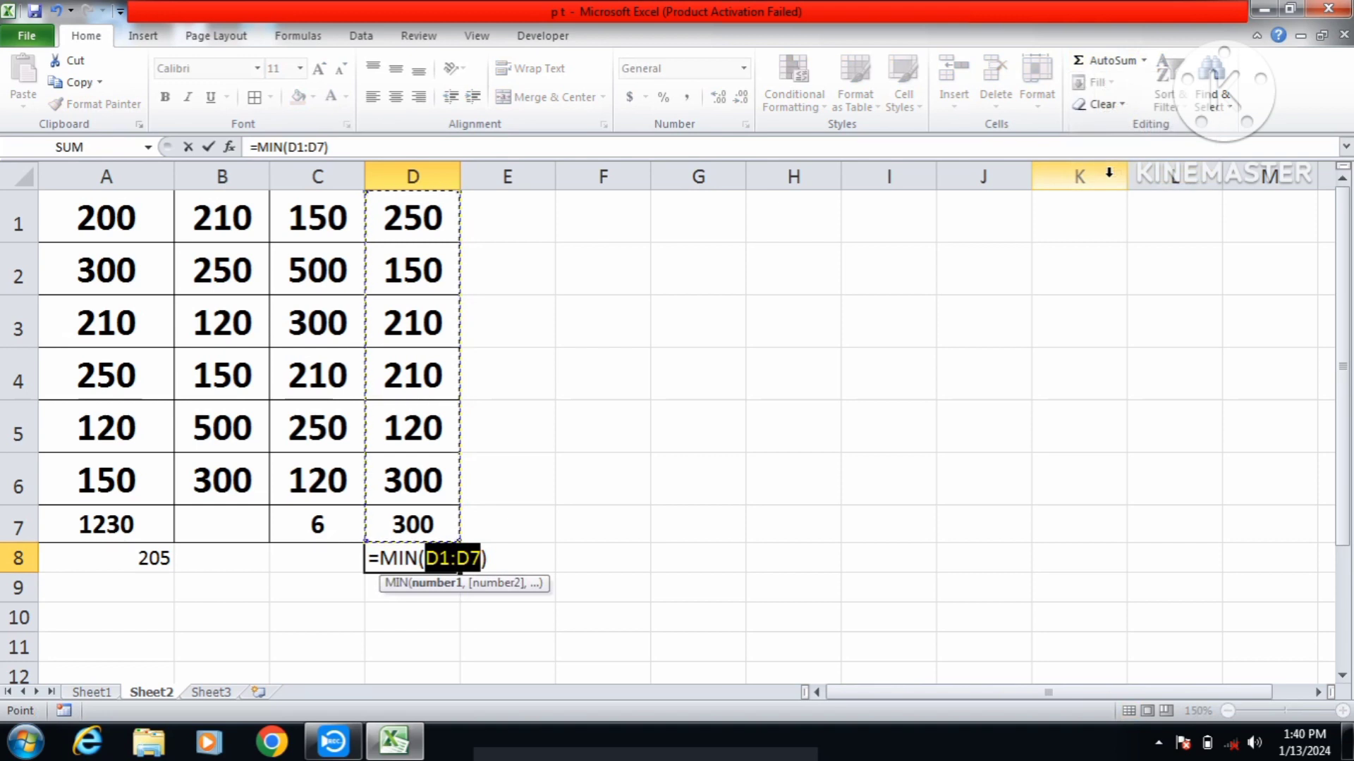
key("Return")
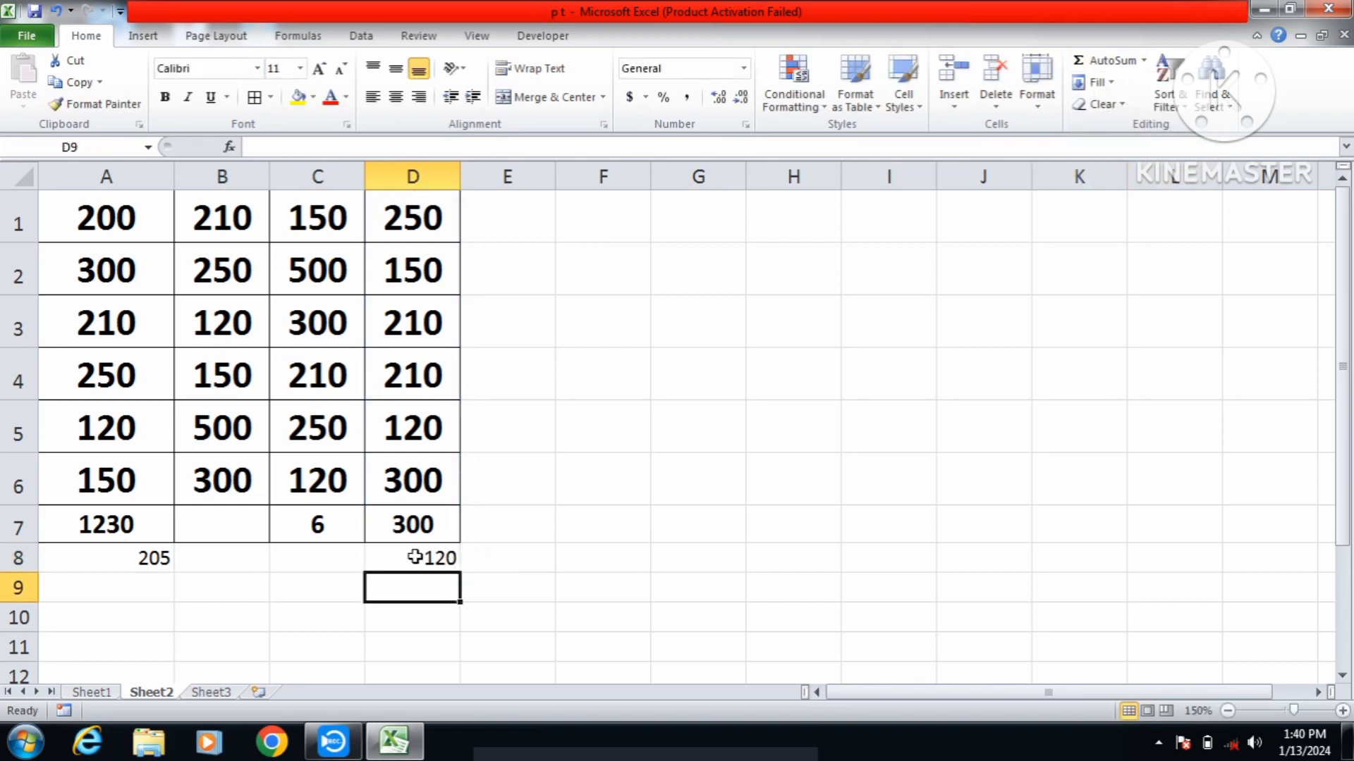
left_click(415, 557)
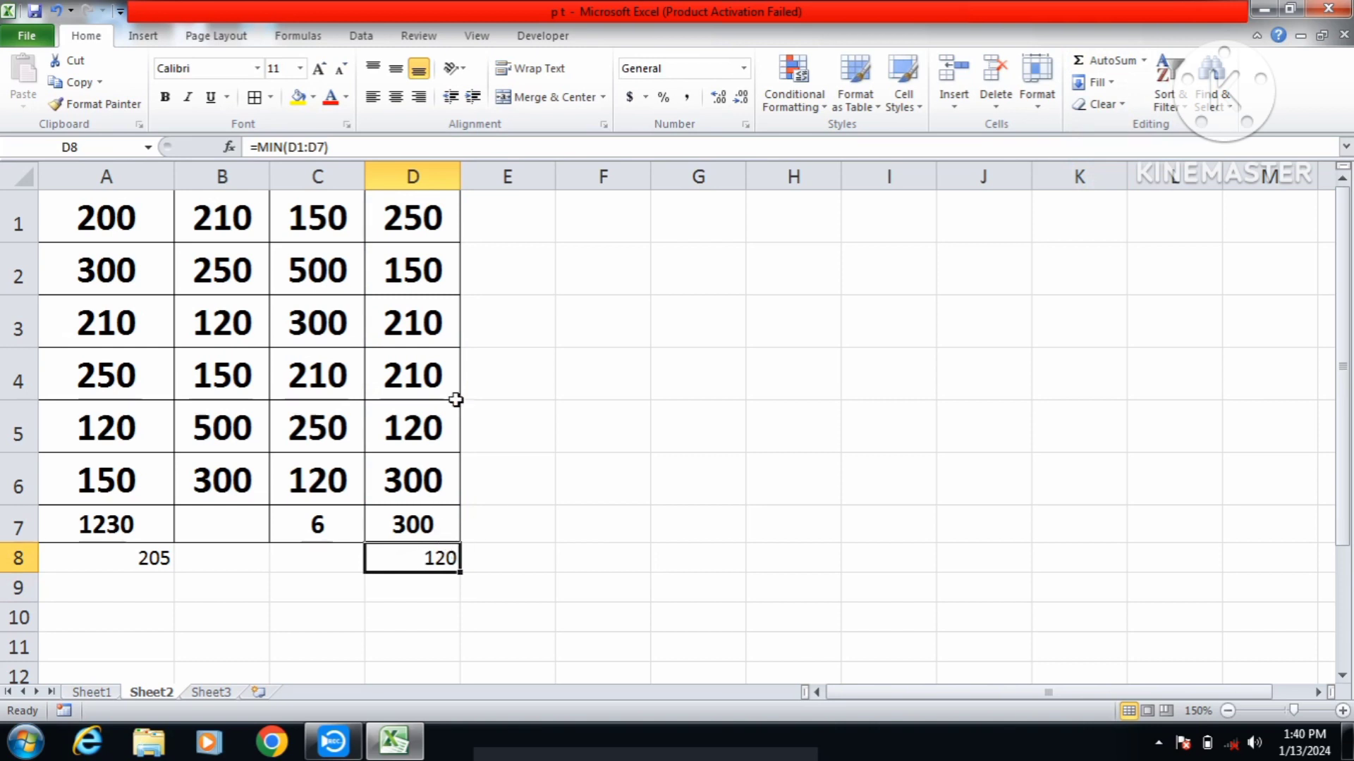
left_click(1142, 63)
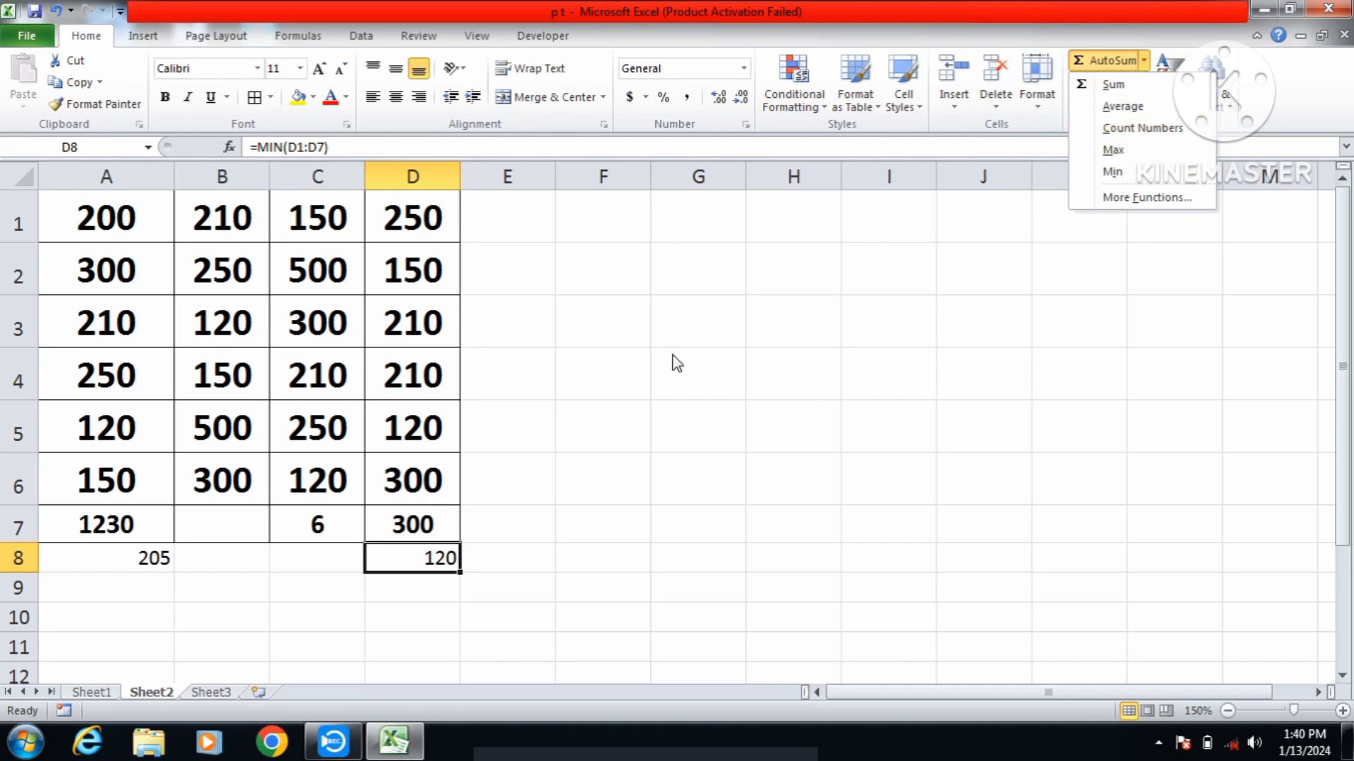
Clear the 205 and 120 results from A8:D9 and select B8.
left_click(212, 643)
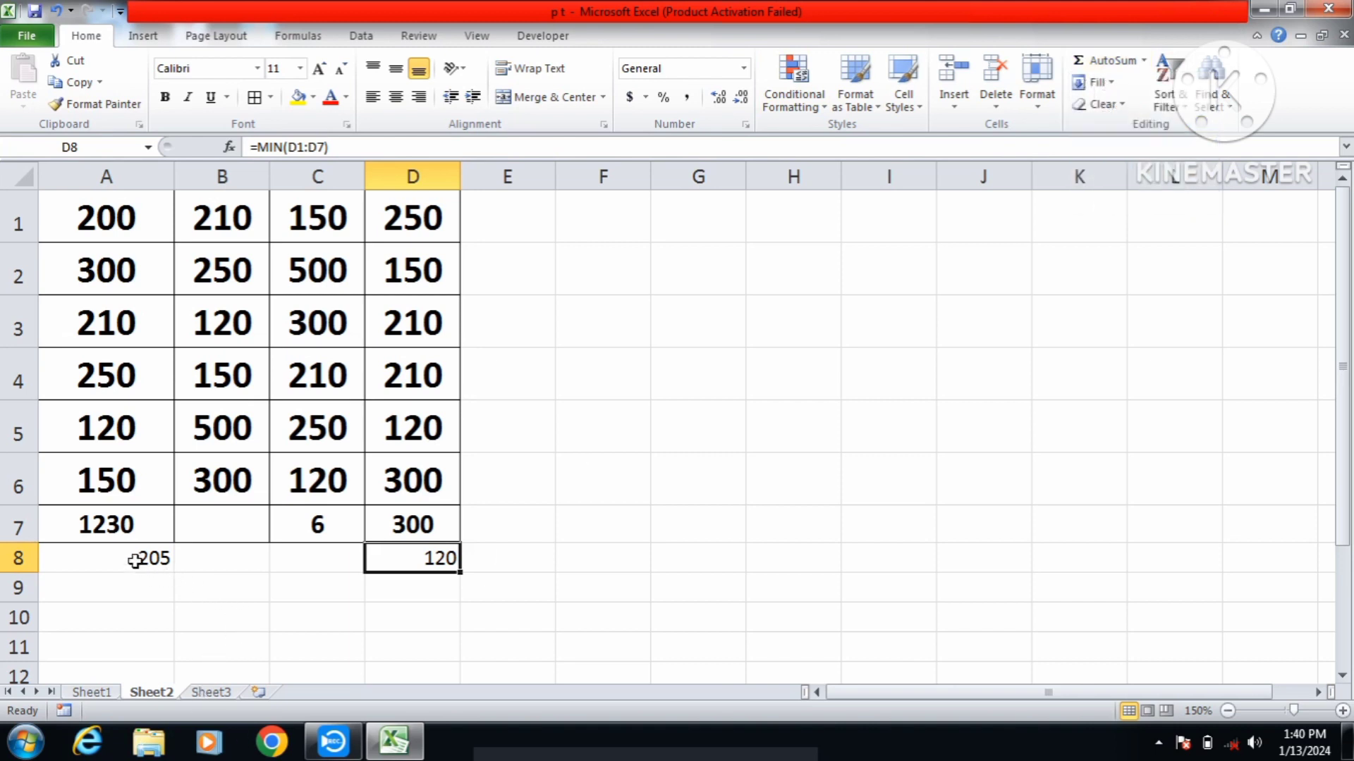
left_click_drag(133, 559, 414, 578)
key("Delete")
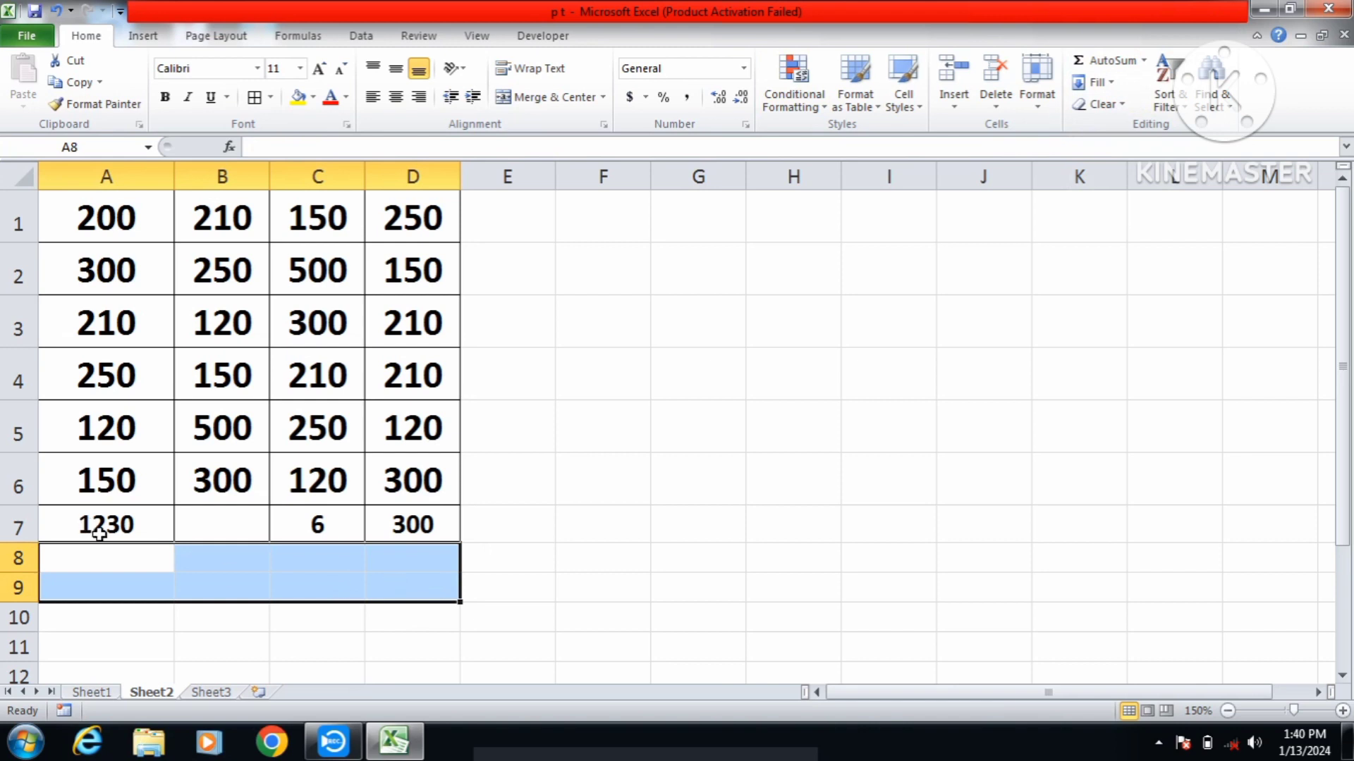
left_click(129, 553)
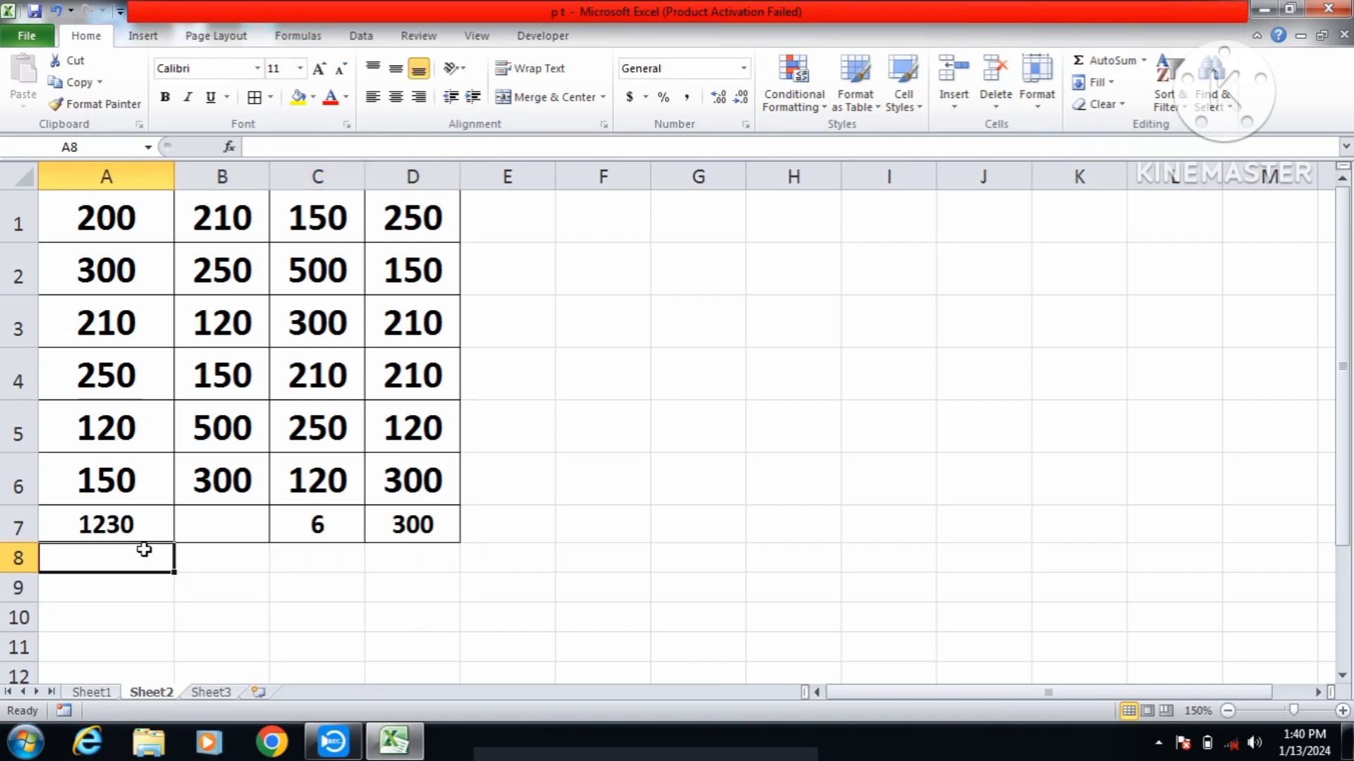
left_click(219, 562)
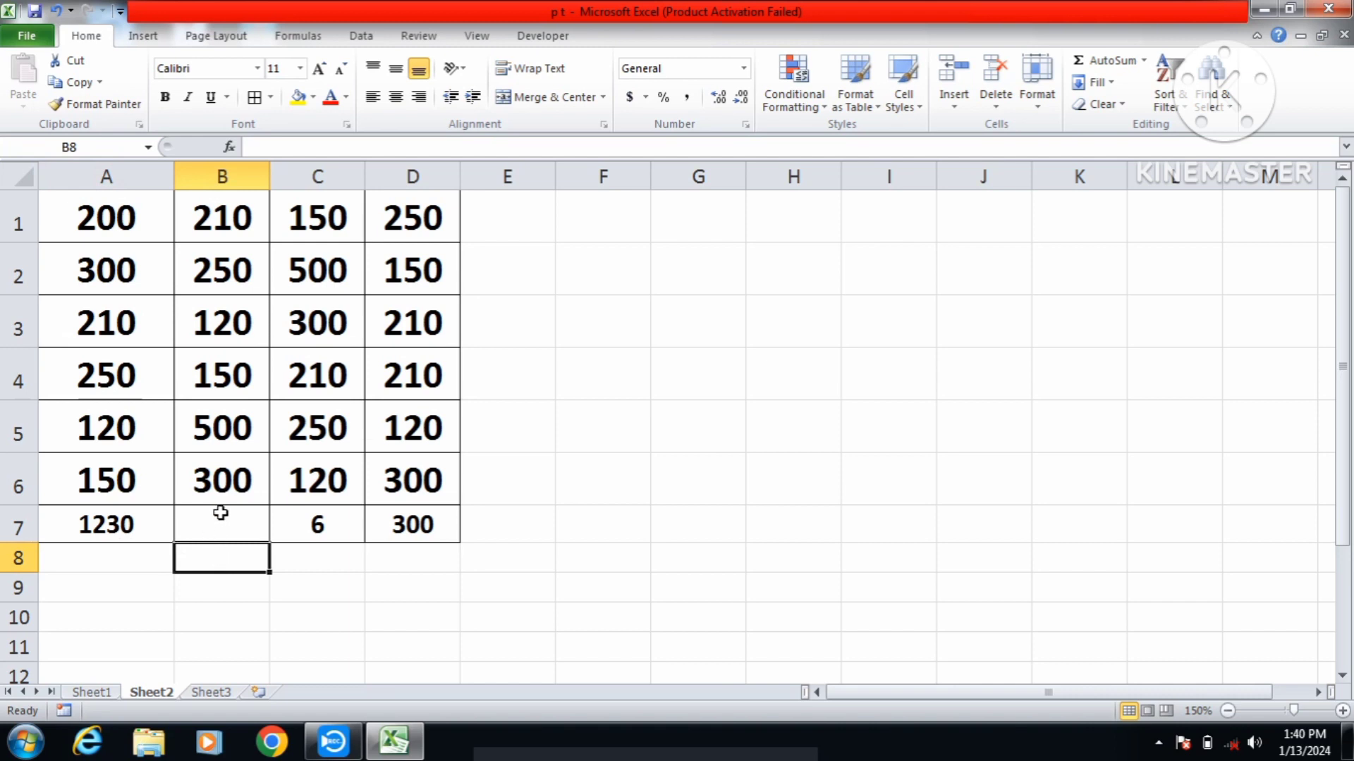
left_click(1143, 60)
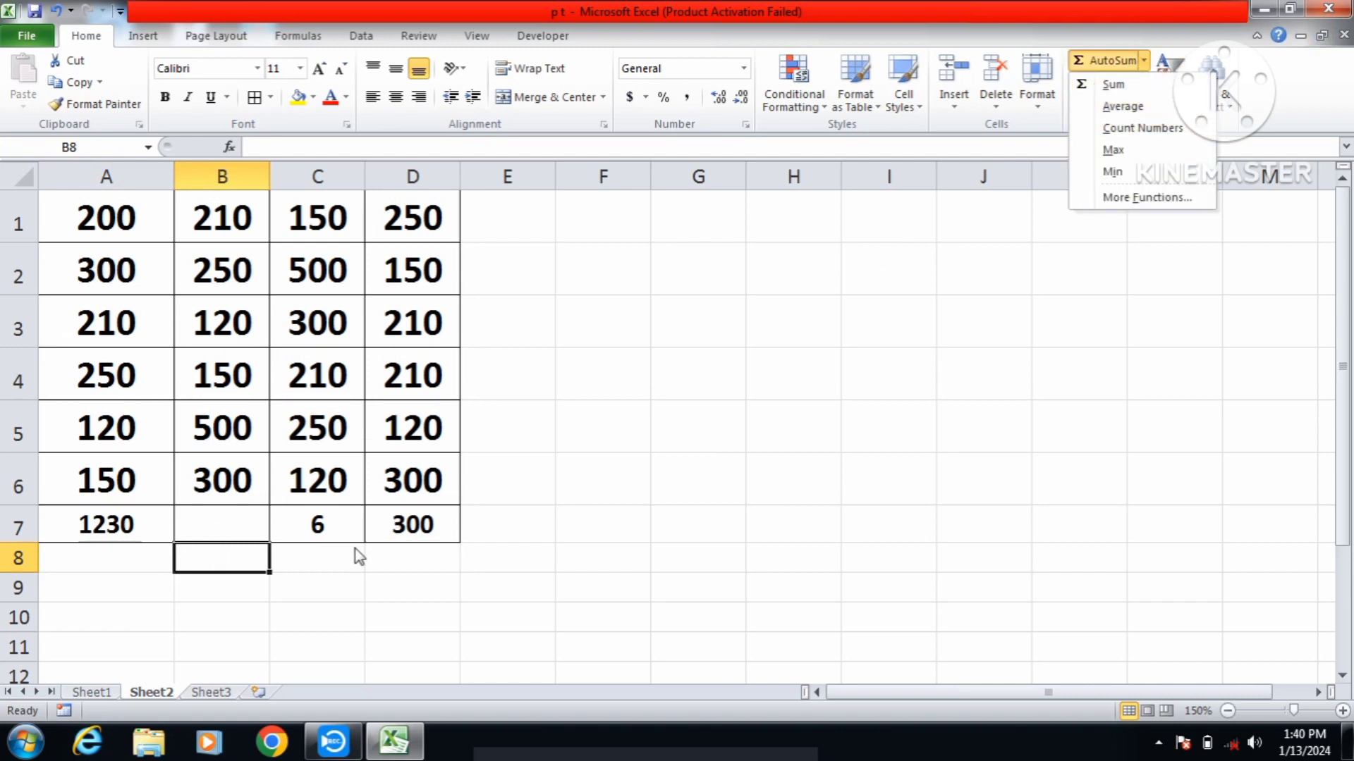
left_click(226, 562)
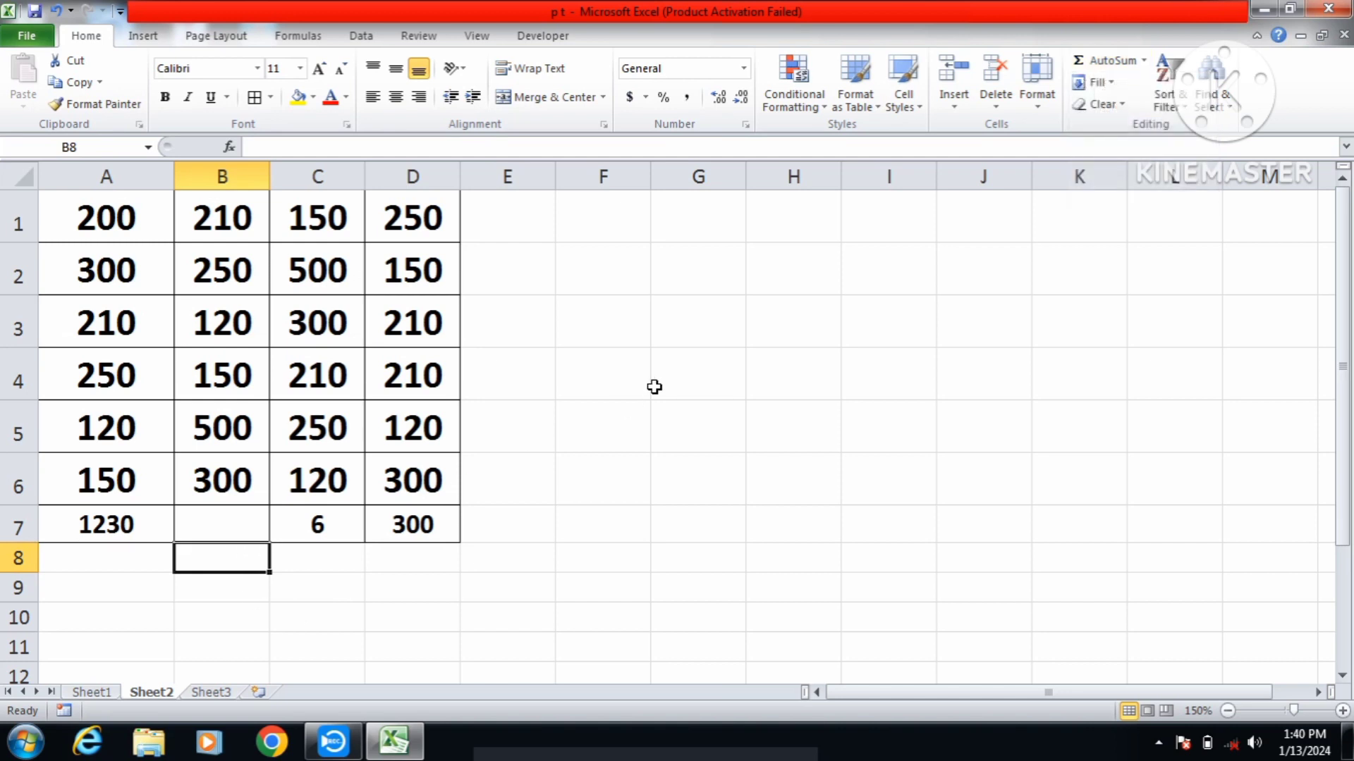
Type =AVERAGE(B1:B6) into B8, showing 255.
type("=")
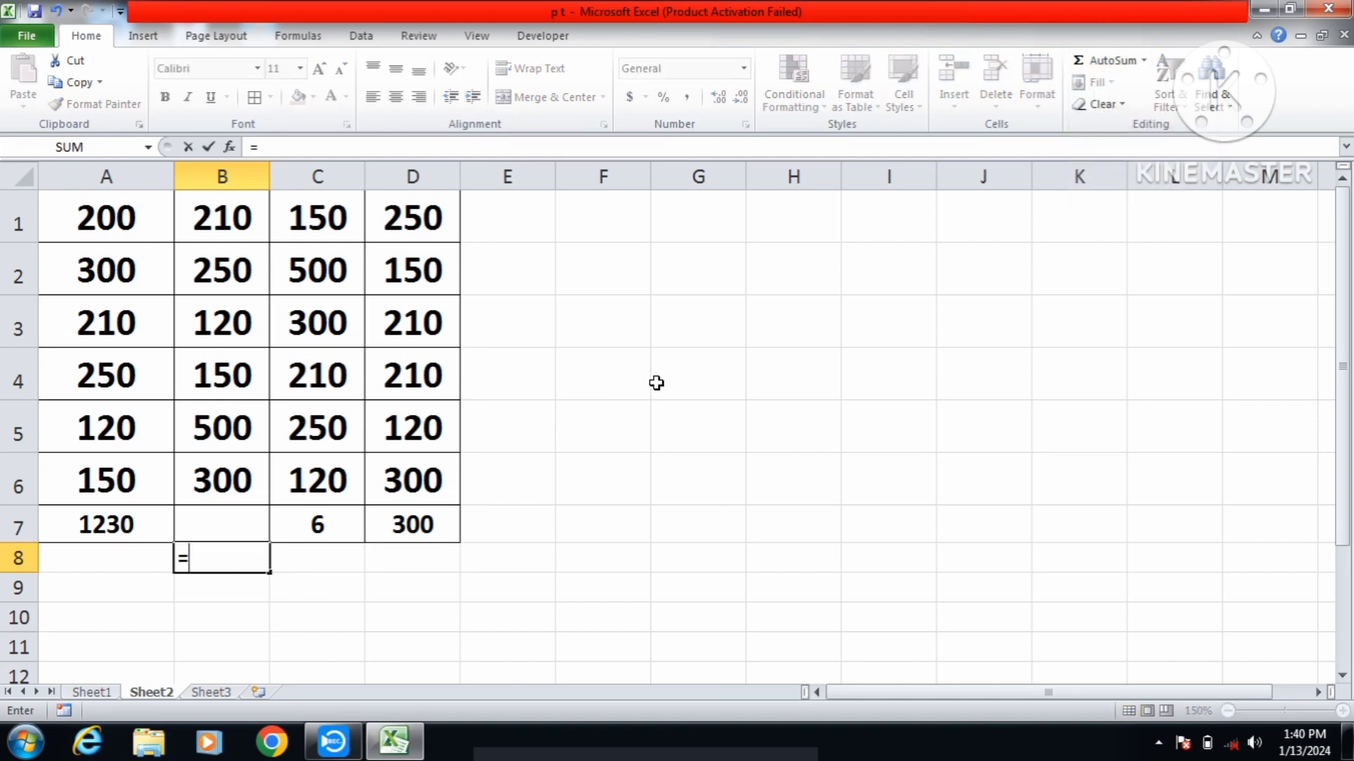
type("aver")
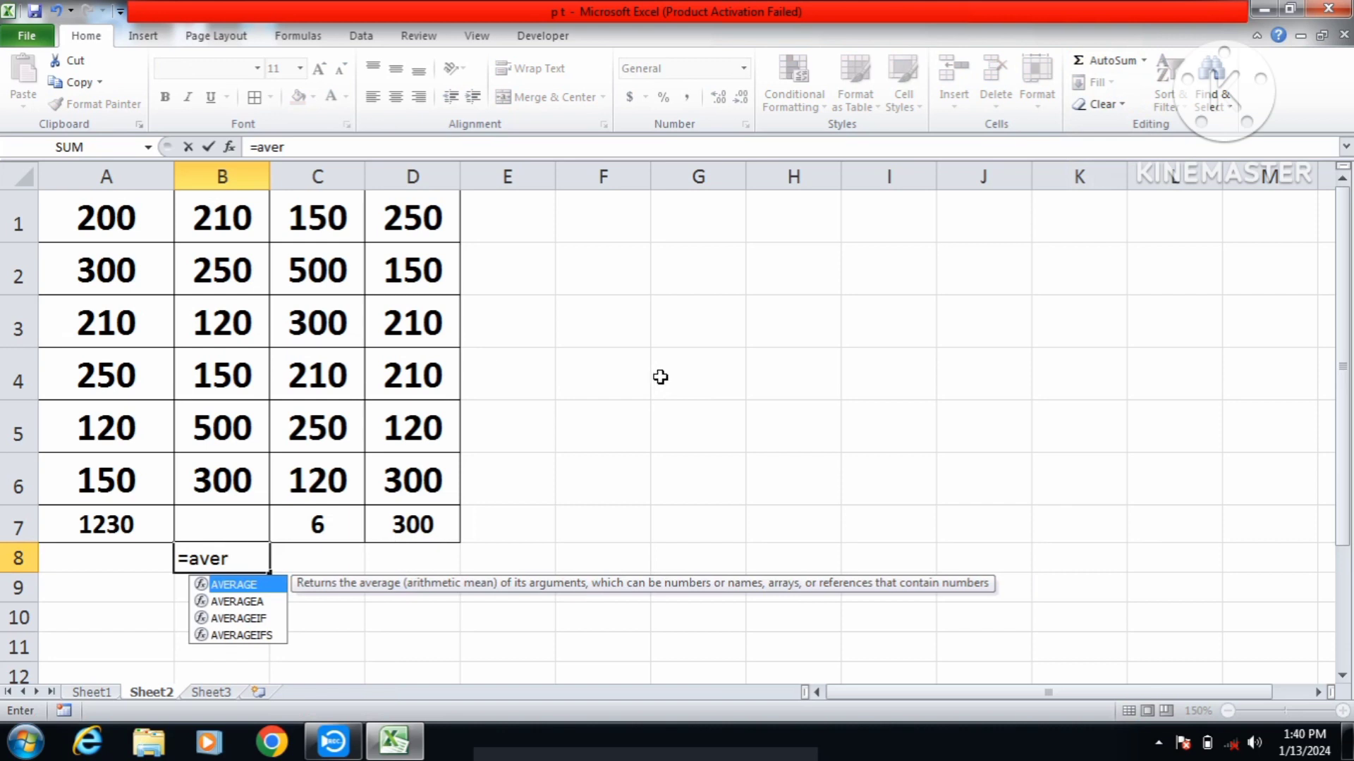
key("Tab")
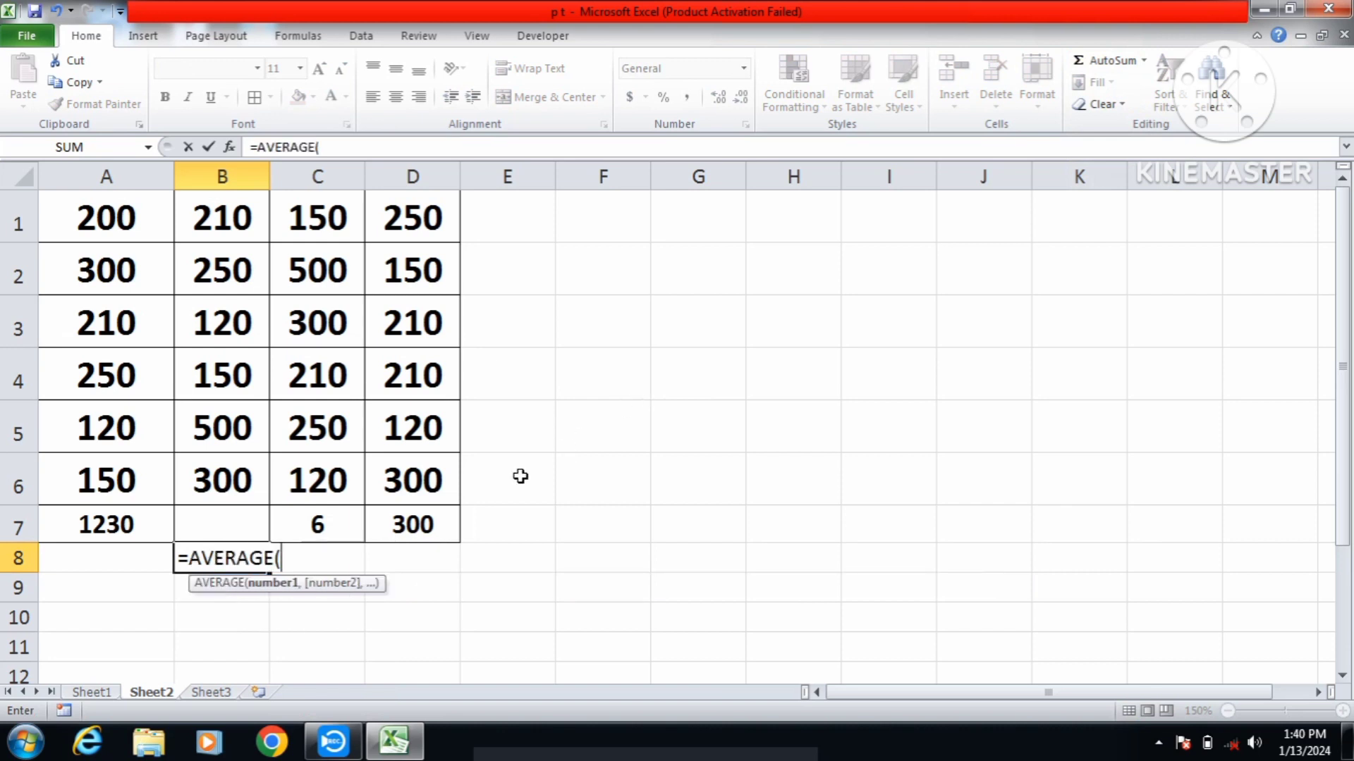
left_click_drag(254, 215, 250, 486)
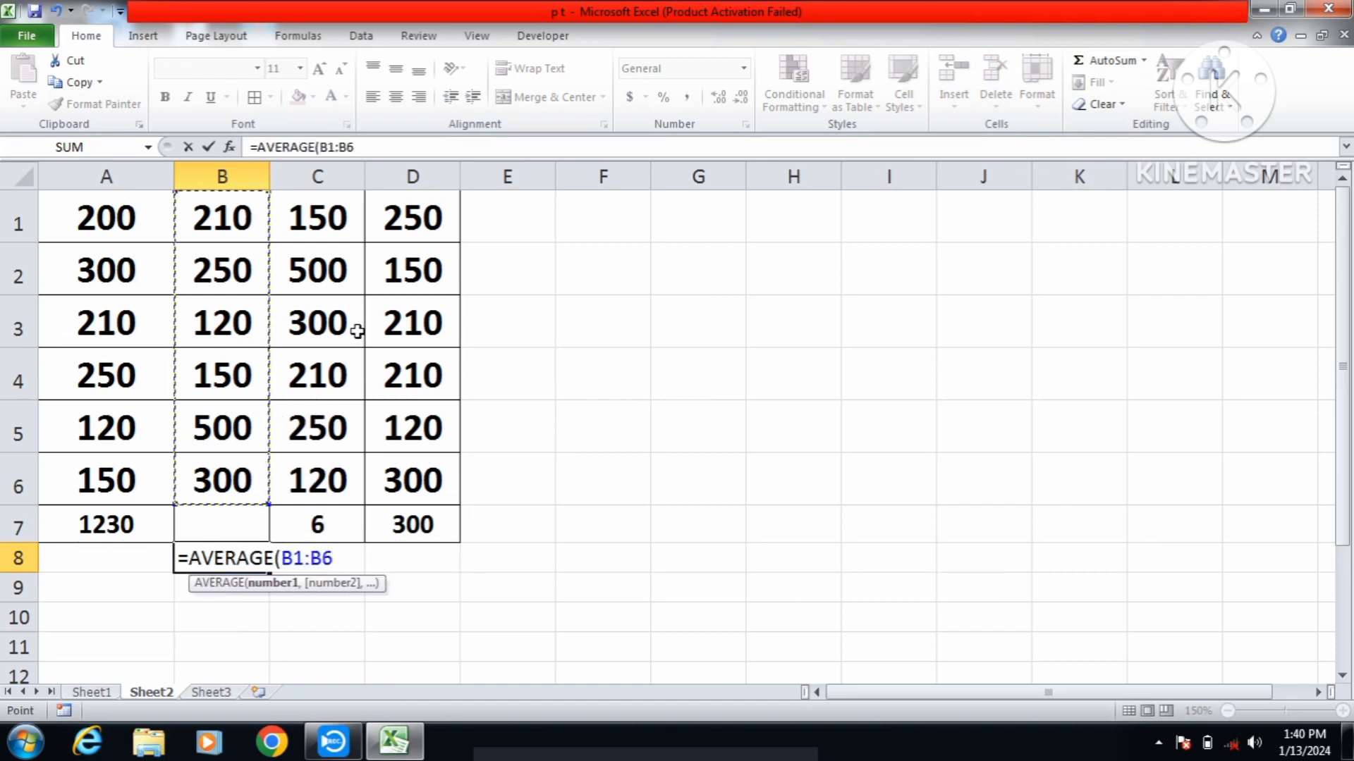
type(")")
key("Return")
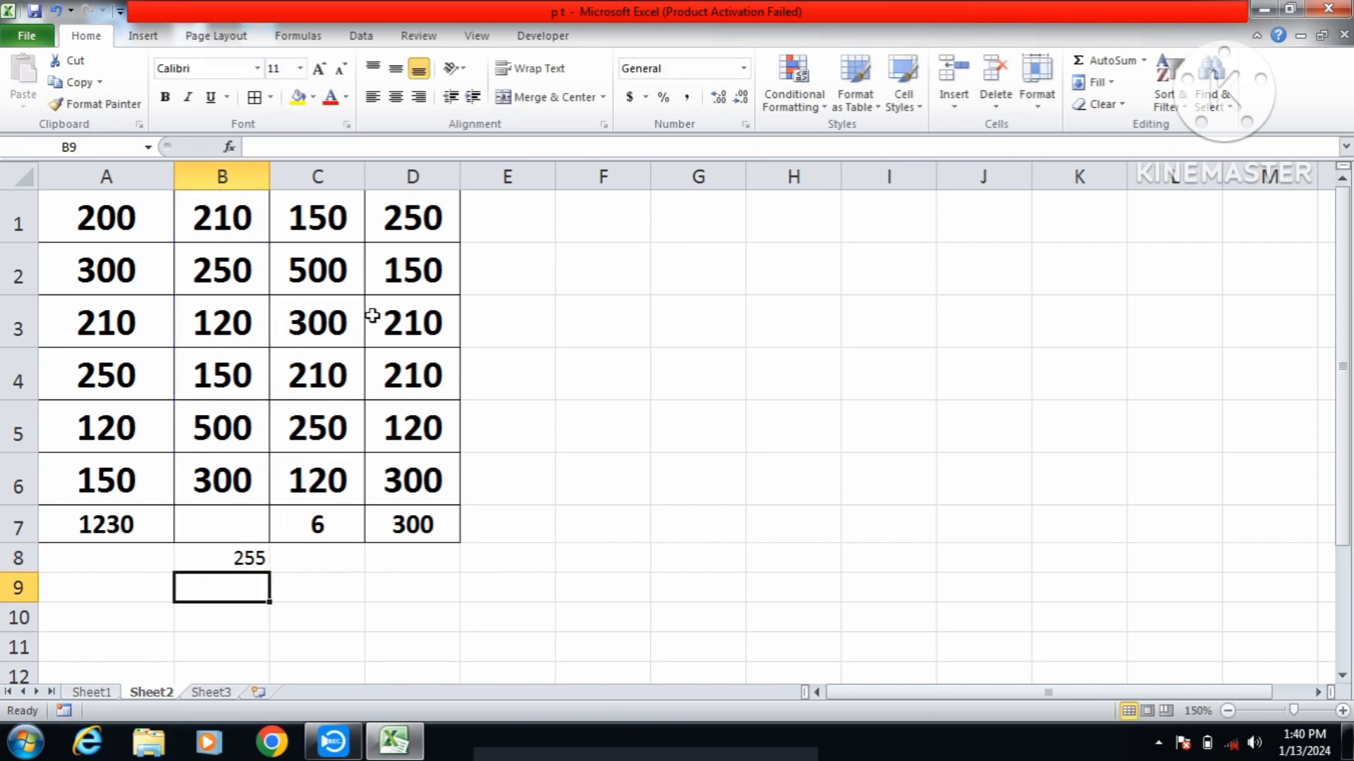
Type =COUNT(C1:C6) into C8, showing 6.
left_click(313, 560)
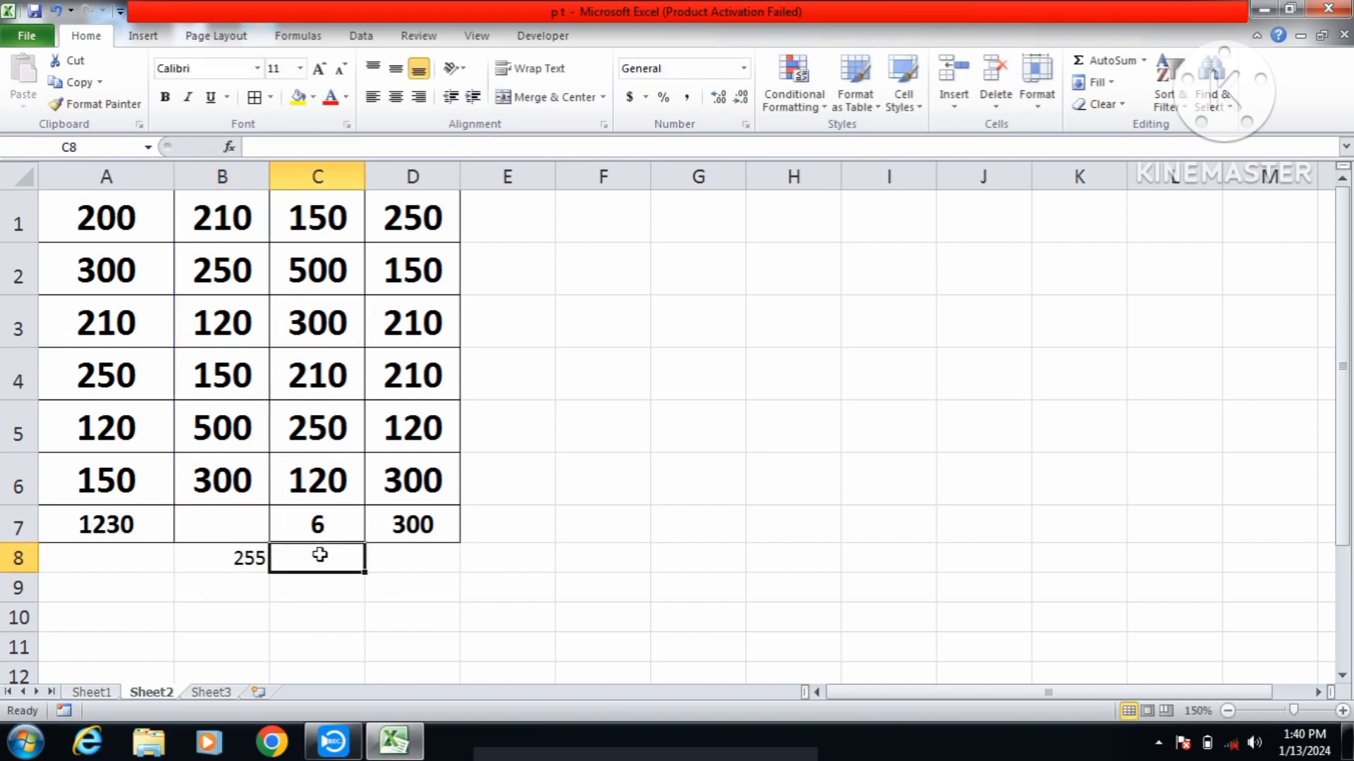
type("=co")
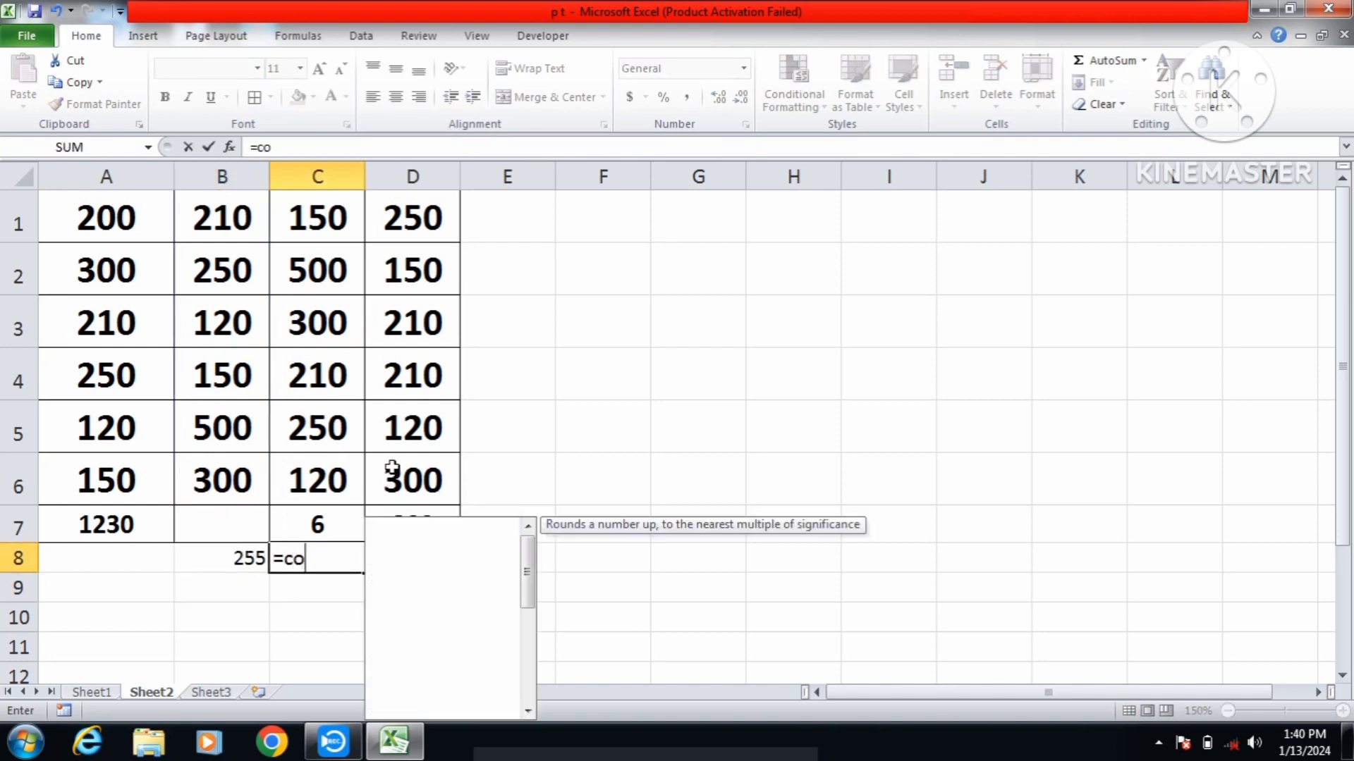
type("unt(")
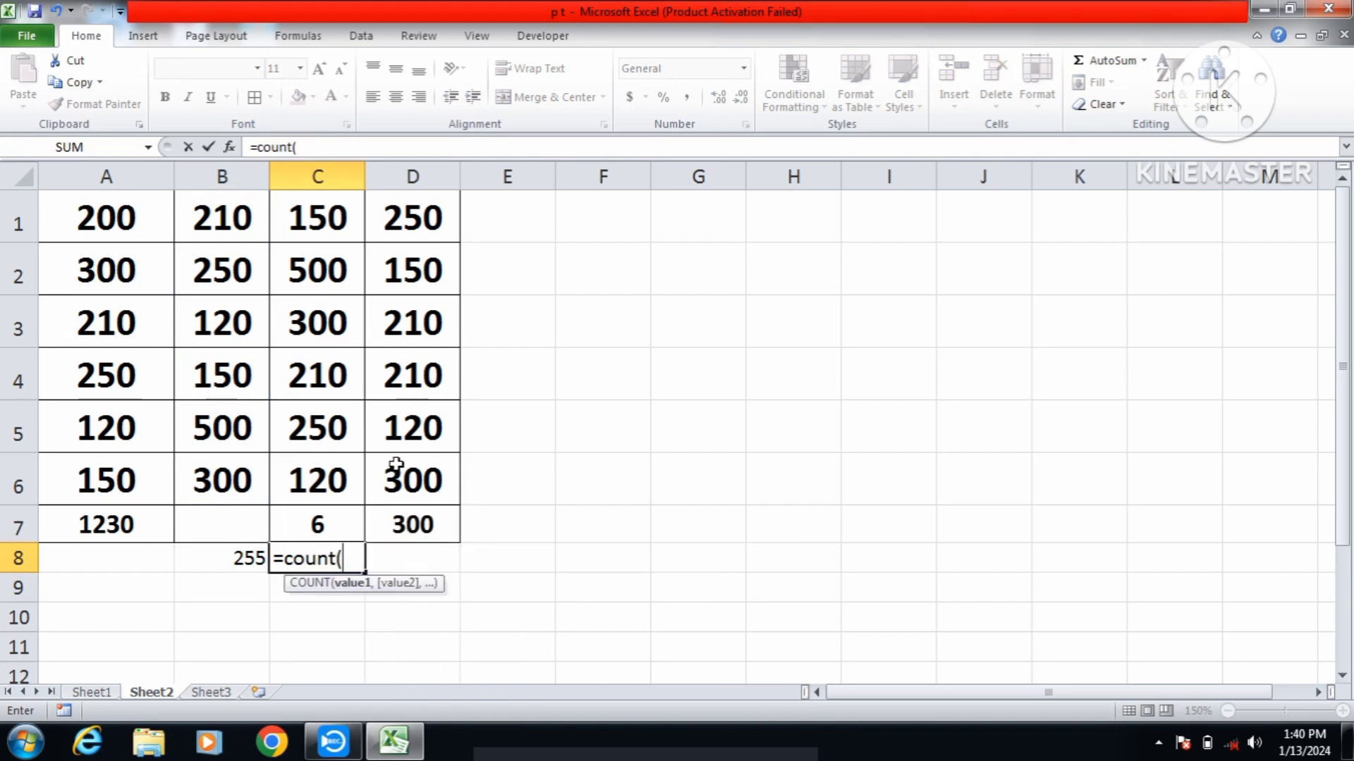
left_click(338, 238)
left_click_drag(338, 242, 321, 478)
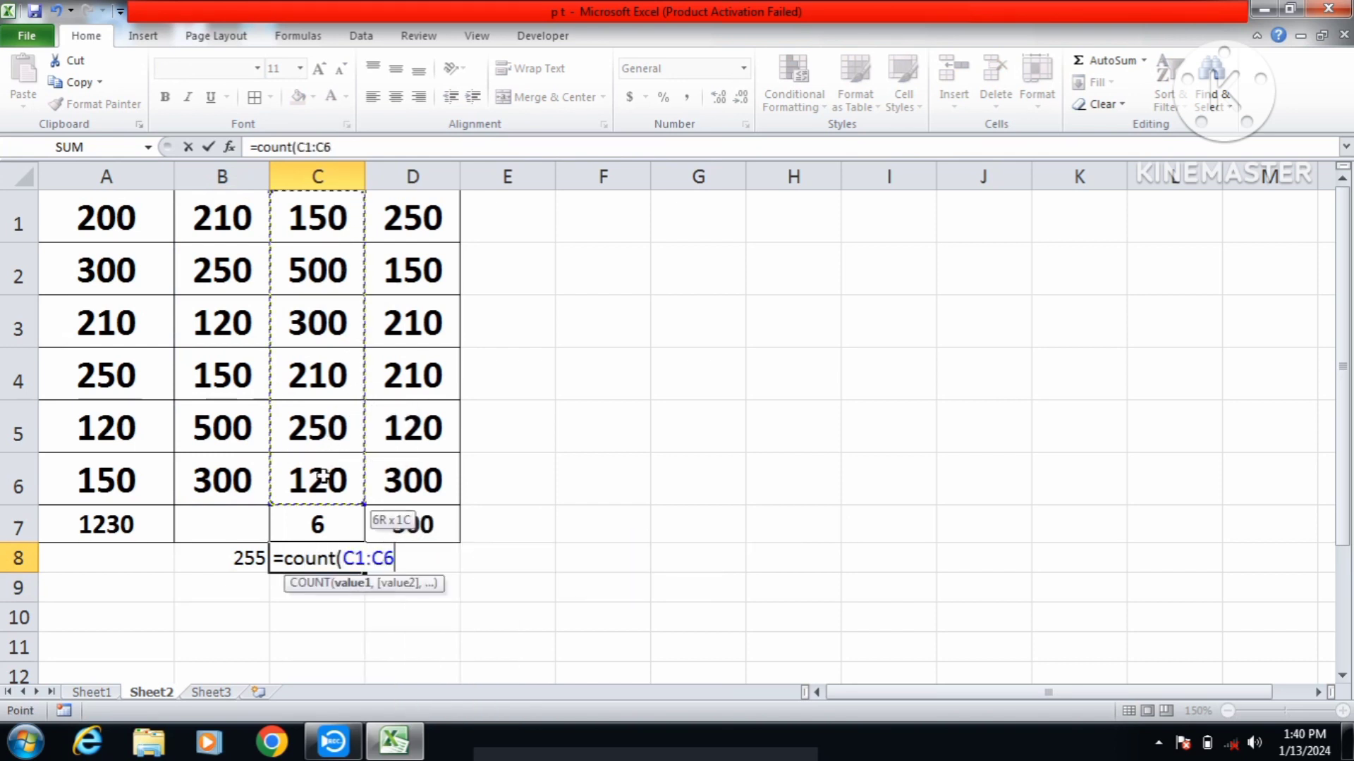
type(")")
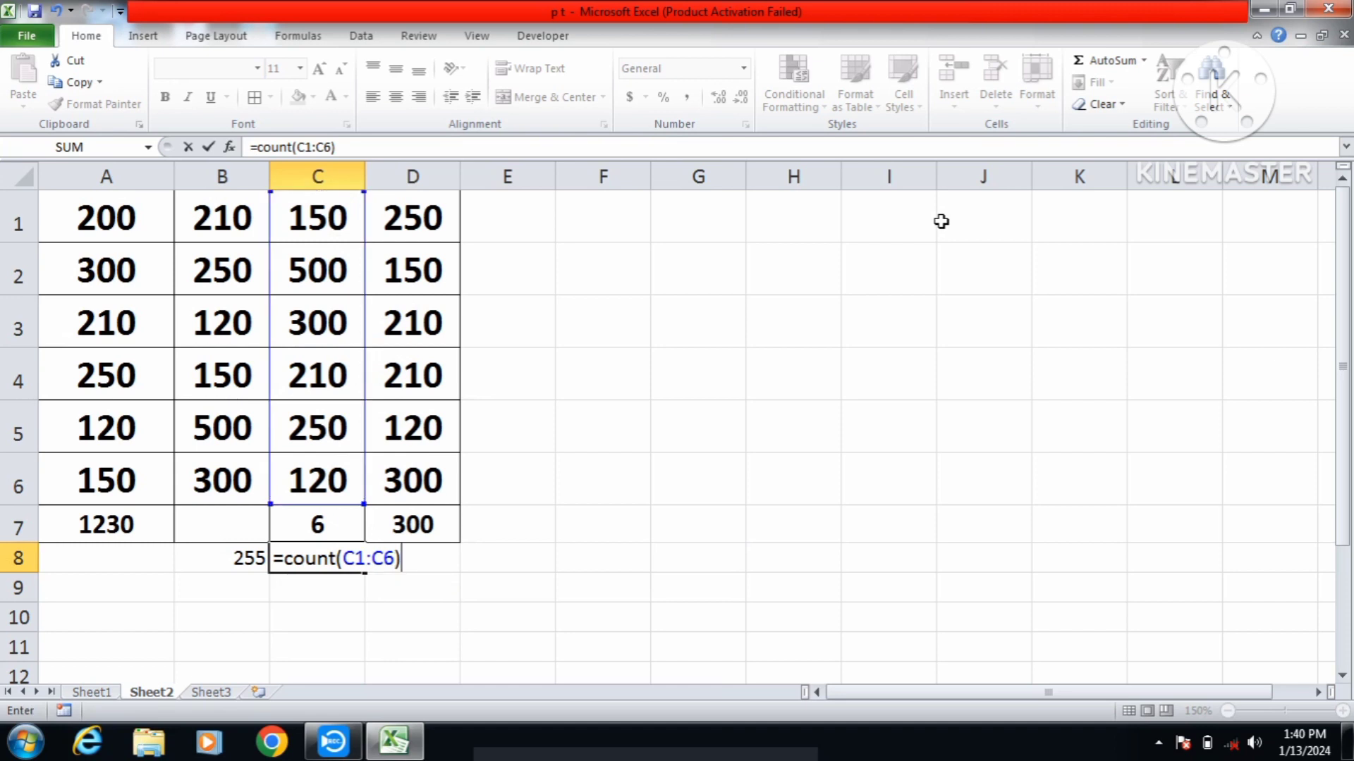
key("Return")
left_click(408, 557)
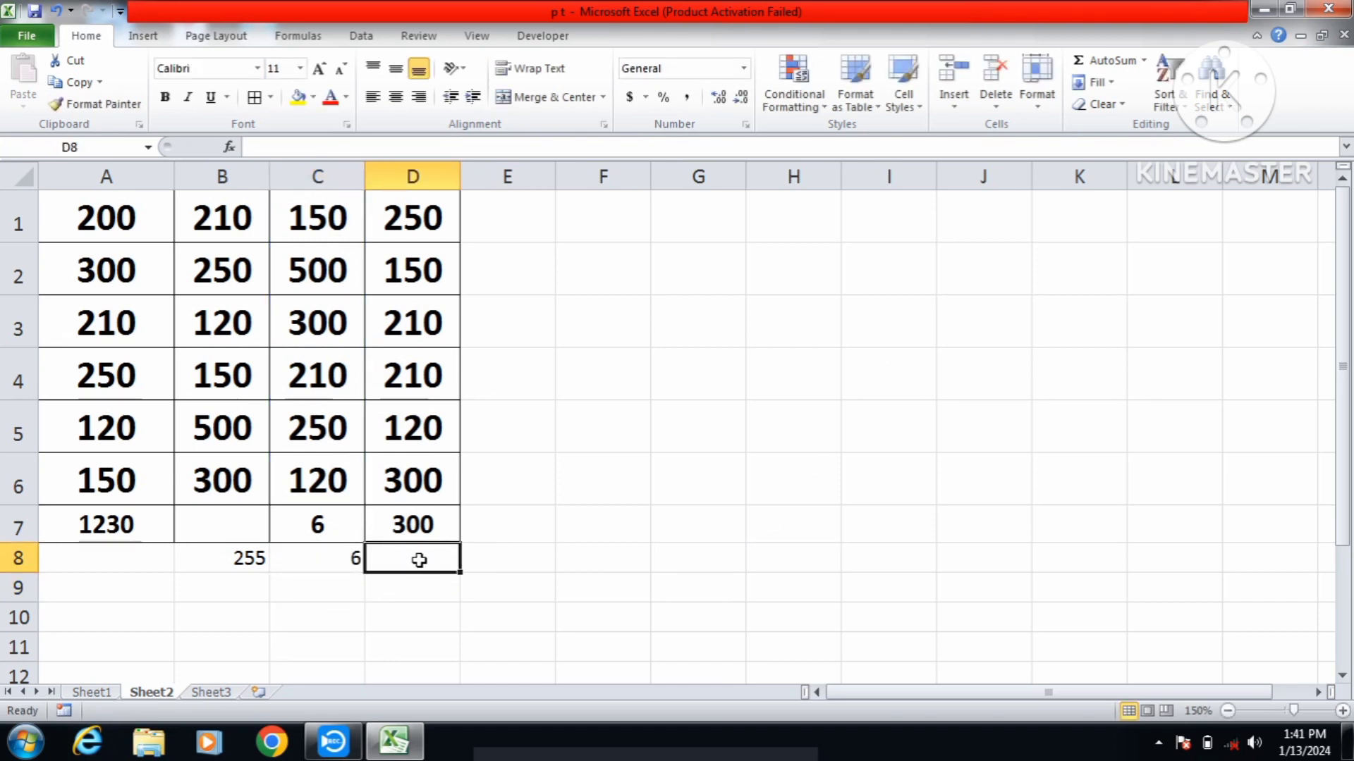
left_click(656, 746)
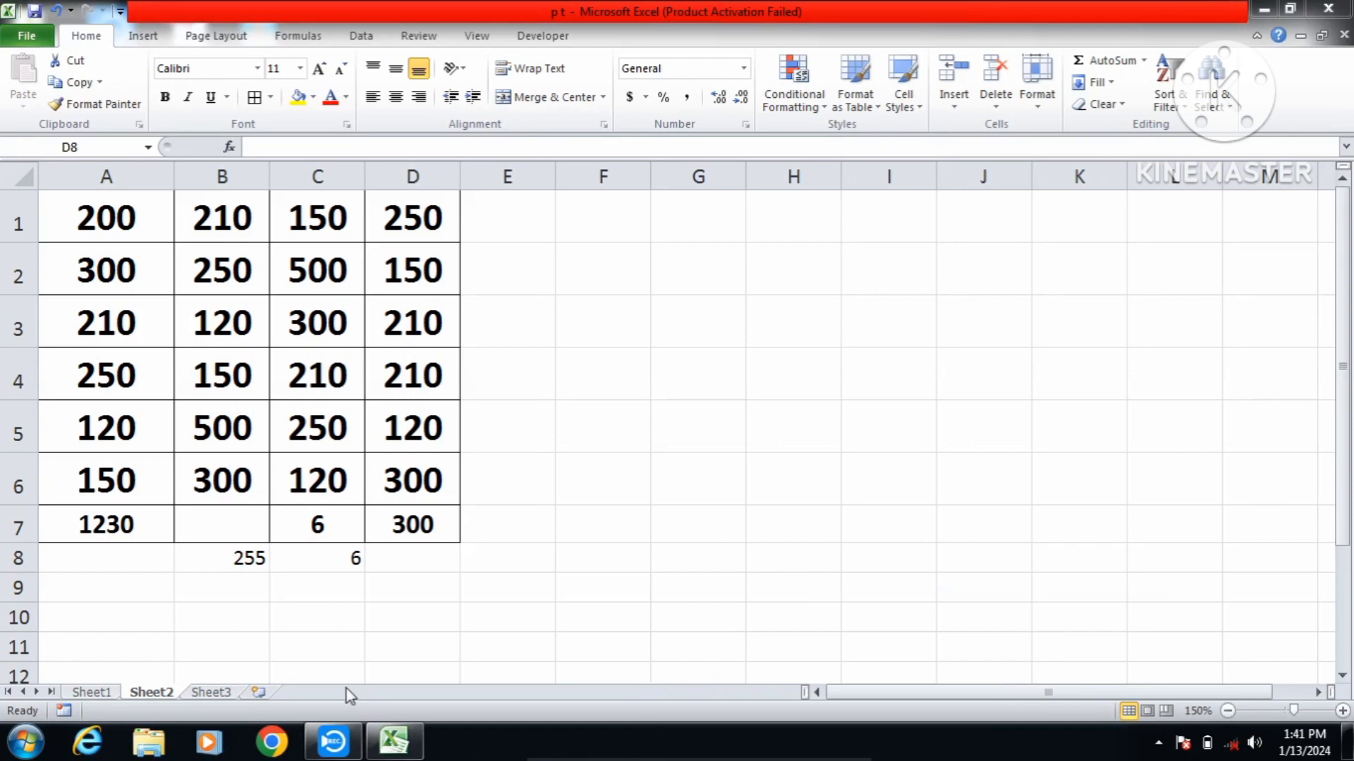
left_click(204, 557)
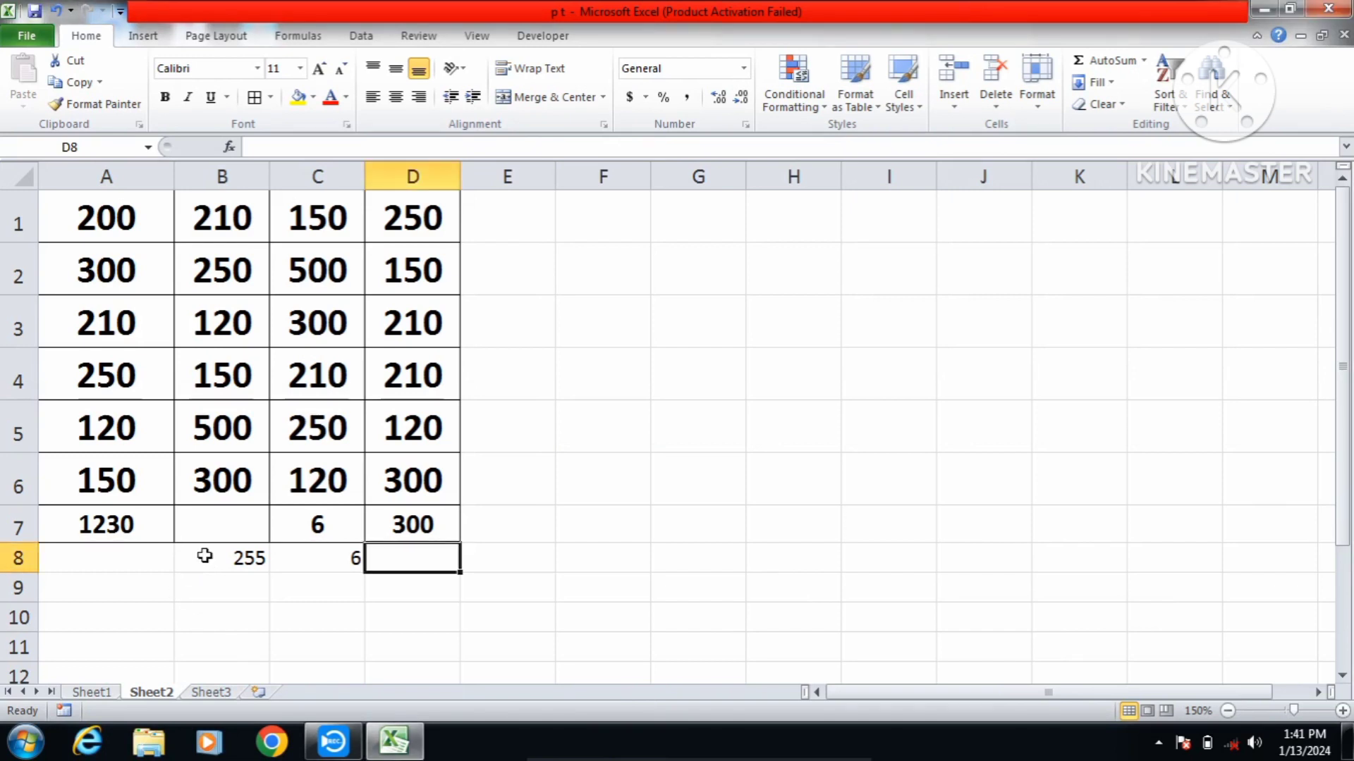